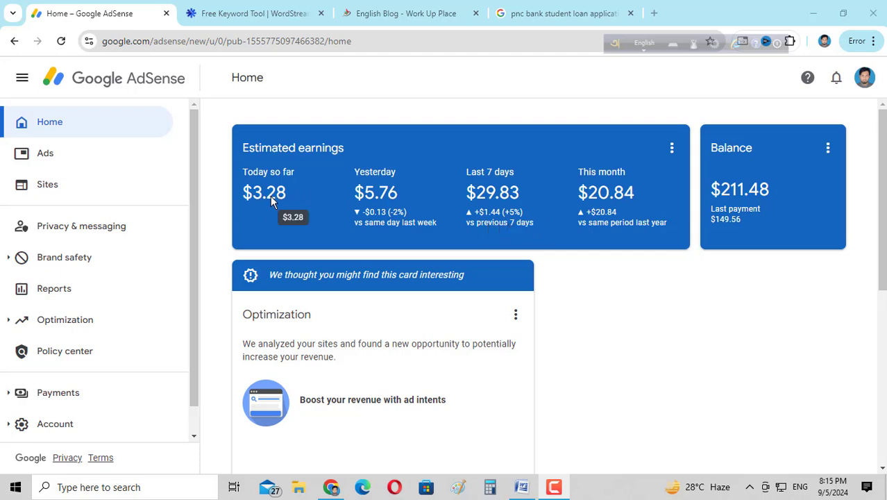
- Look over the bank and auto loan articles in the English Blog category of the Work Up Place site
left_click(397, 13)
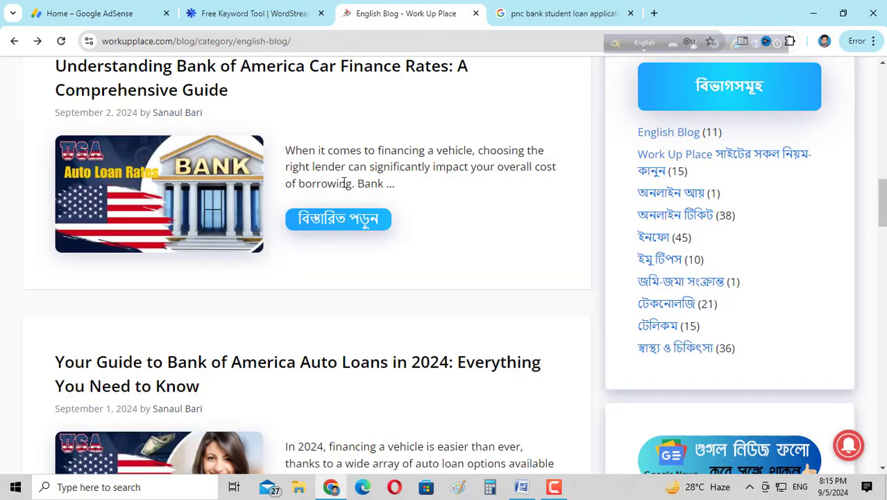
scroll(347, 191, "up", 2)
scroll(349, 202, "down", 2)
scroll(349, 201, "up", 2)
scroll(348, 199, "down", 4)
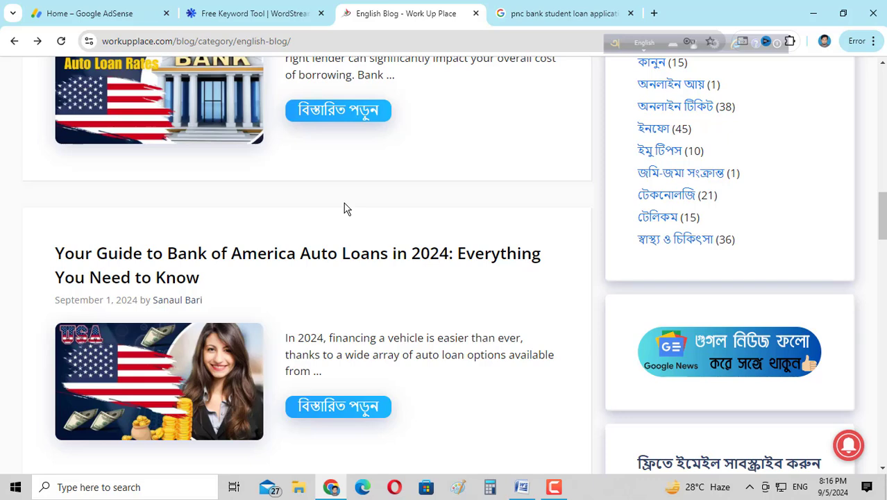
scroll(333, 222, "up", 3)
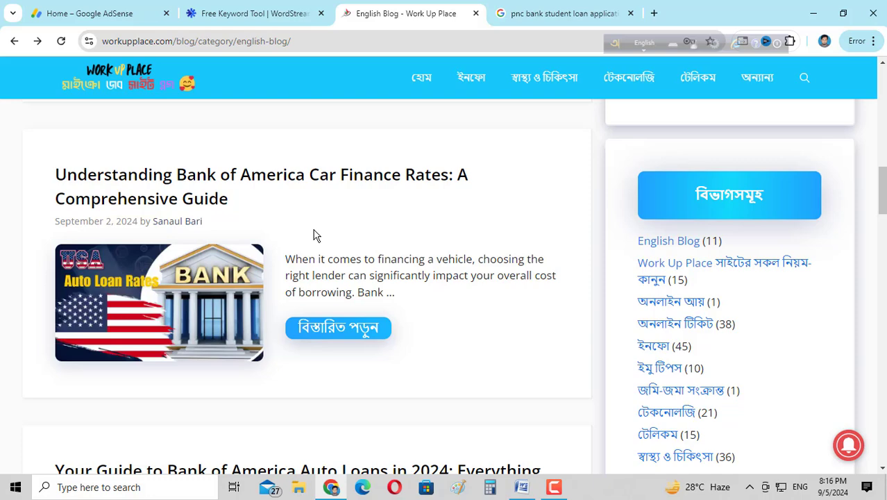
scroll(313, 236, "down", 2)
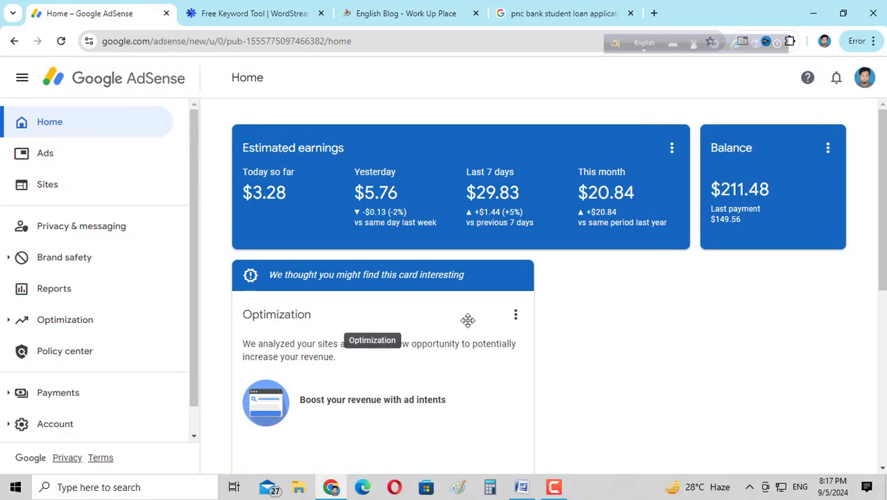
- Review the AdSense home page, and look through the English Blog article list up to the PNC Bank student loan post
scroll(449, 257, "down", 3)
scroll(449, 257, "up", 3)
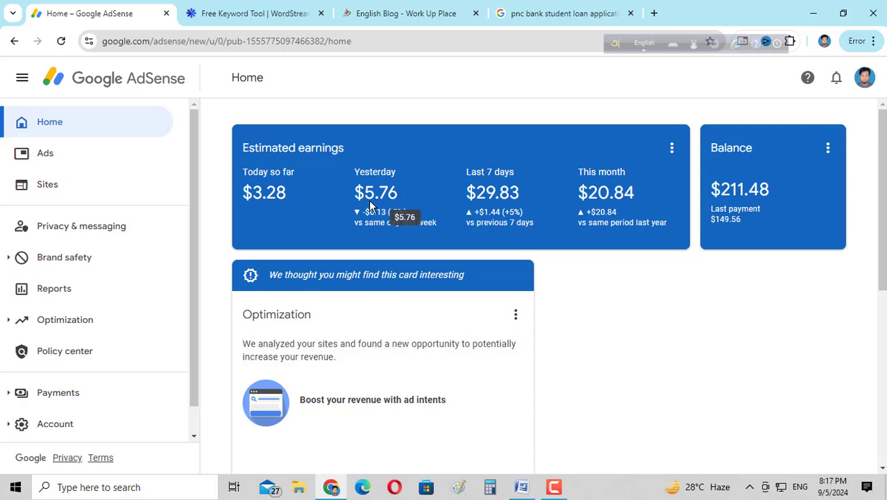
left_click(388, 14)
scroll(395, 269, "down", 5)
scroll(391, 274, "up", 5)
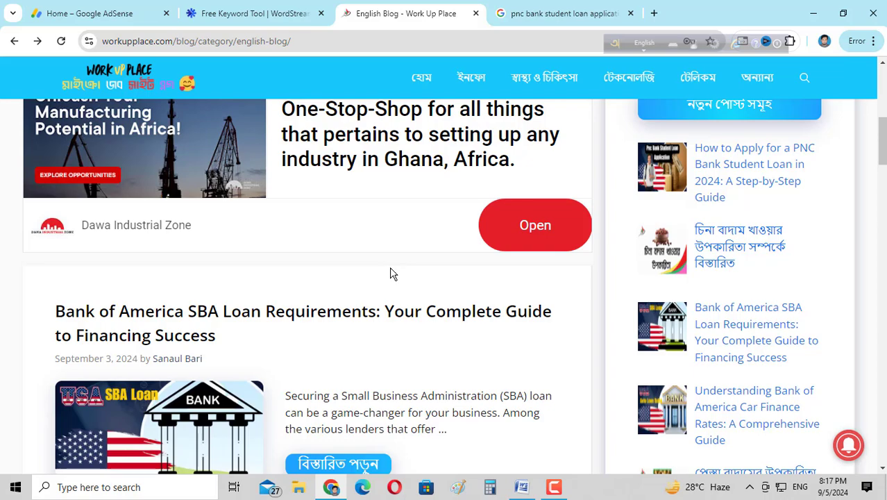
scroll(391, 273, "up", 3)
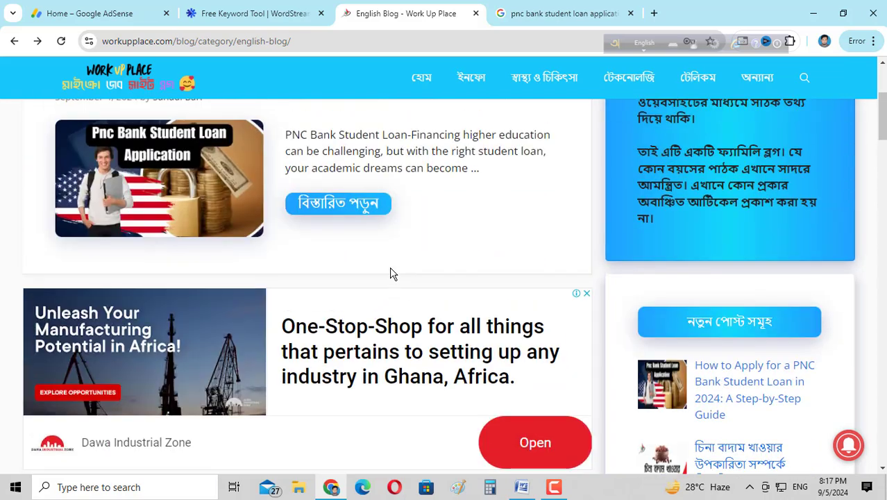
- Switch to WordStream's Free Keyword Tool and examine its web address, landing page and keyword entry field
left_click(256, 14)
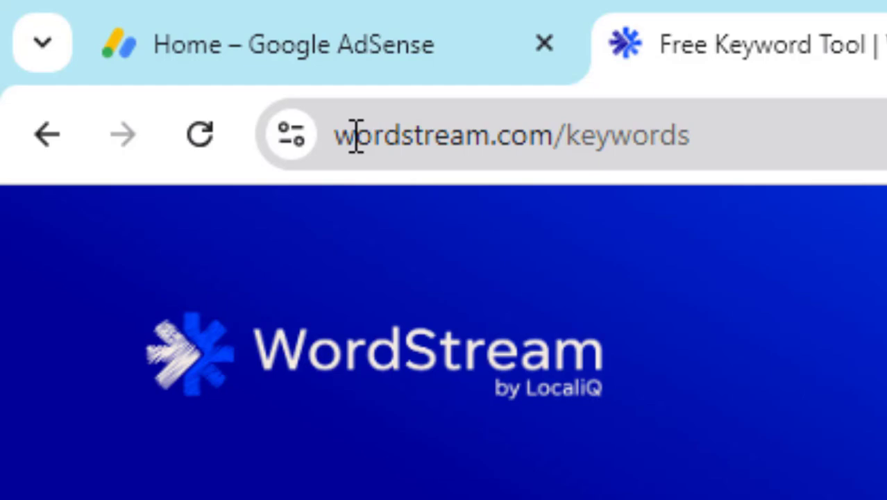
left_click_drag(109, 41, 157, 41)
left_click_drag(558, 148, 602, 134)
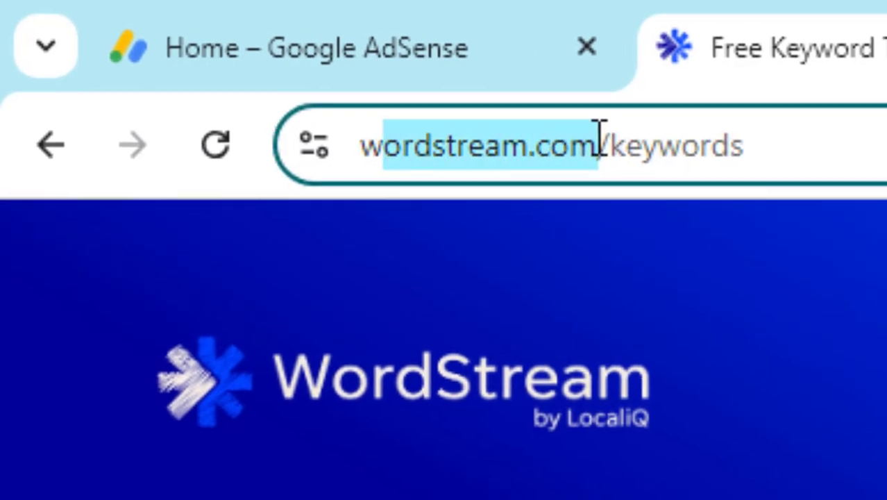
scroll(327, 175, "down", 3)
scroll(324, 189, "up", 4)
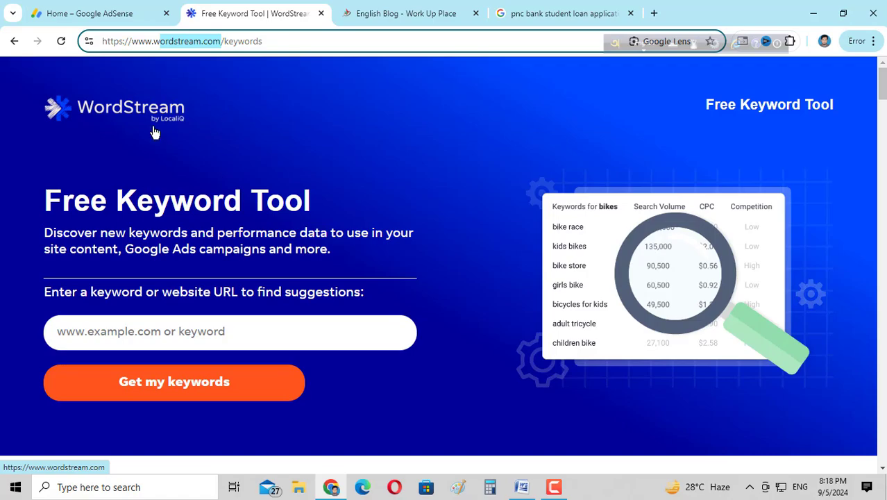
scroll(222, 167, "down", 2)
scroll(221, 166, "down", 6)
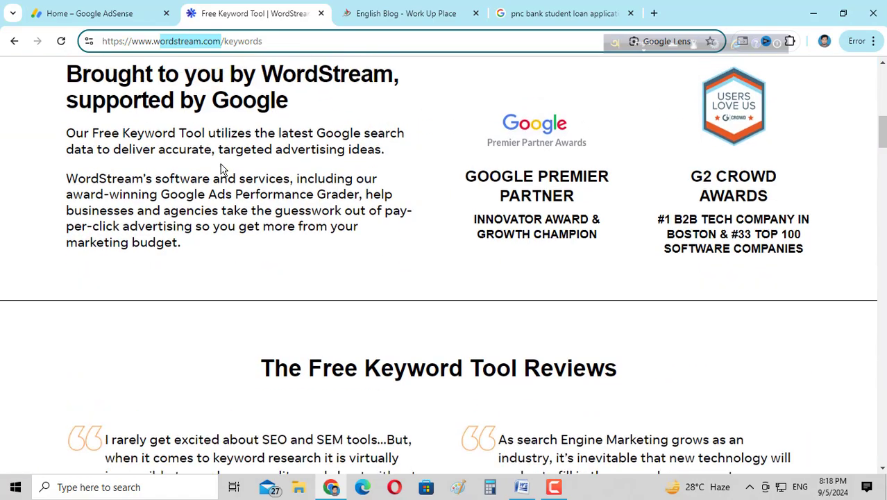
scroll(221, 165, "up", 8)
left_click(221, 167)
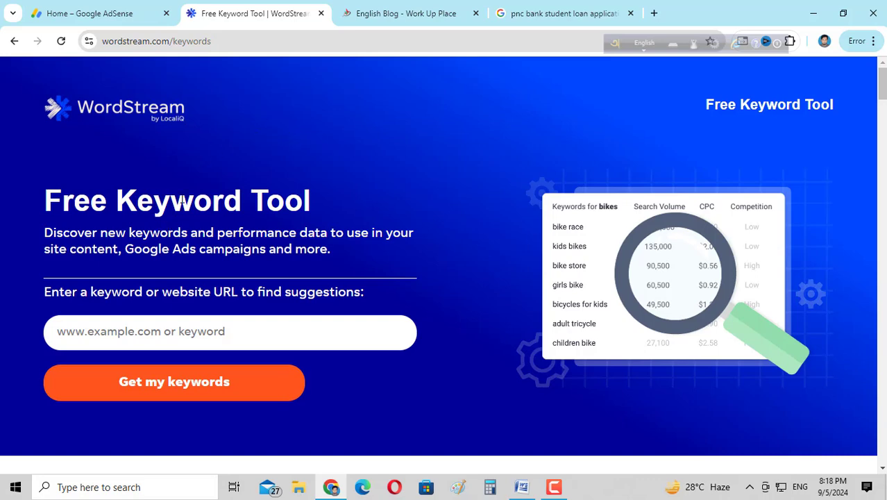
scroll(164, 229, "down", 2)
left_click(105, 222)
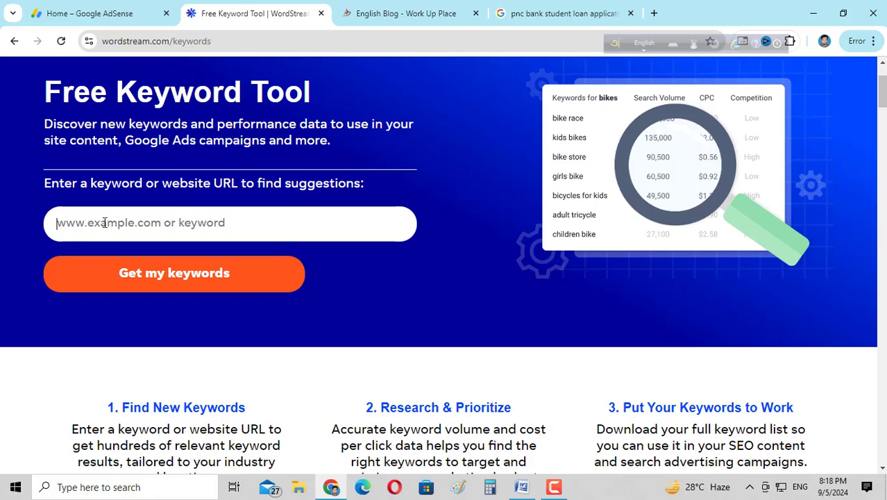
- Return to the English Blog category and review the Bank of America SBA loan and car finance article titles
left_click(383, 15)
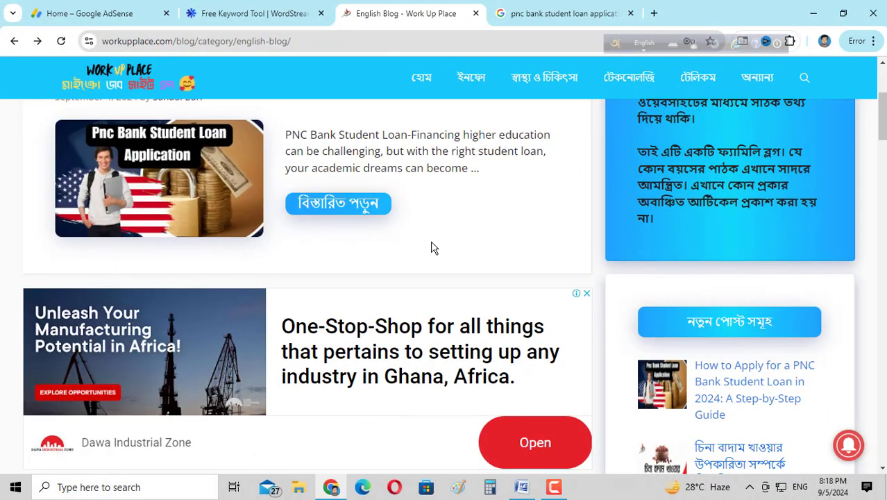
scroll(405, 261, "down", 8)
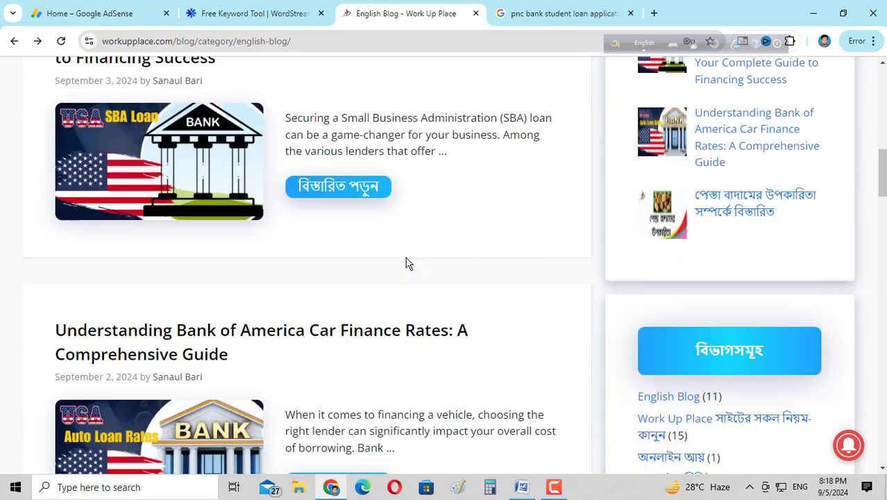
scroll(409, 263, "down", 1)
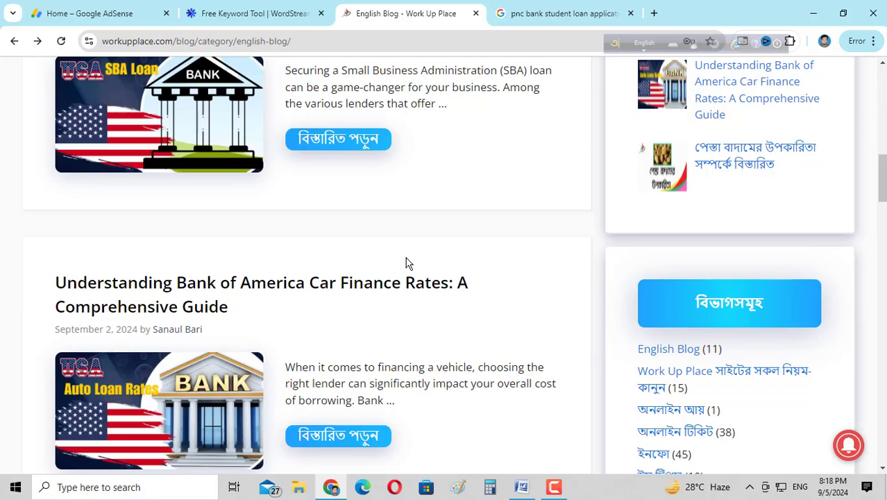
scroll(407, 262, "up", 3)
scroll(407, 262, "down", 2)
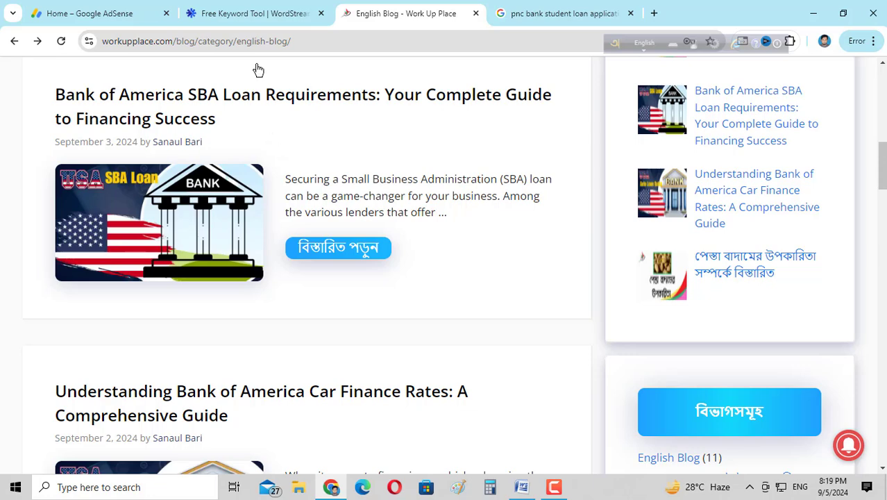
- Request keyword suggestions for "pnc bank student loan" in WordStream's Free Keyword Tool
left_click(247, 15)
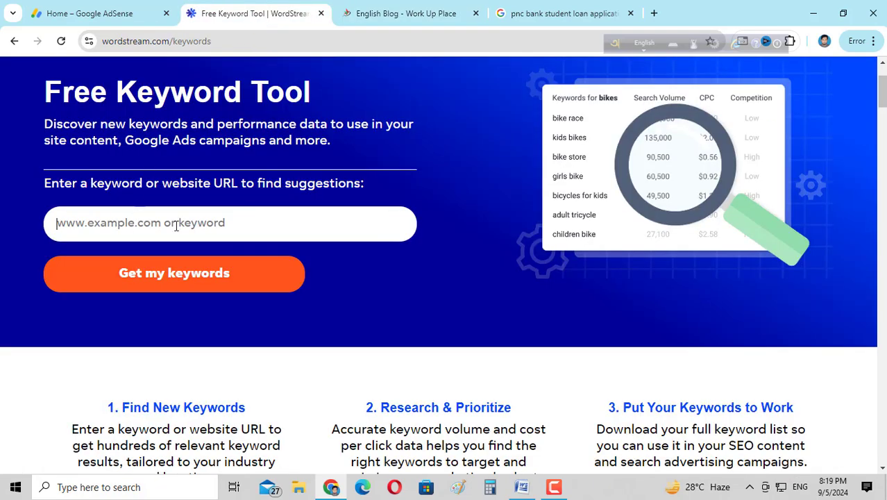
right_click(116, 225)
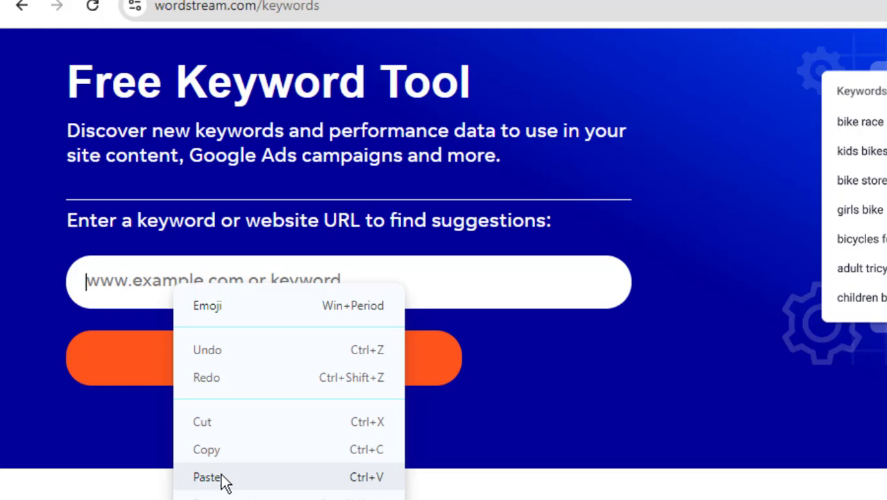
left_click(142, 352)
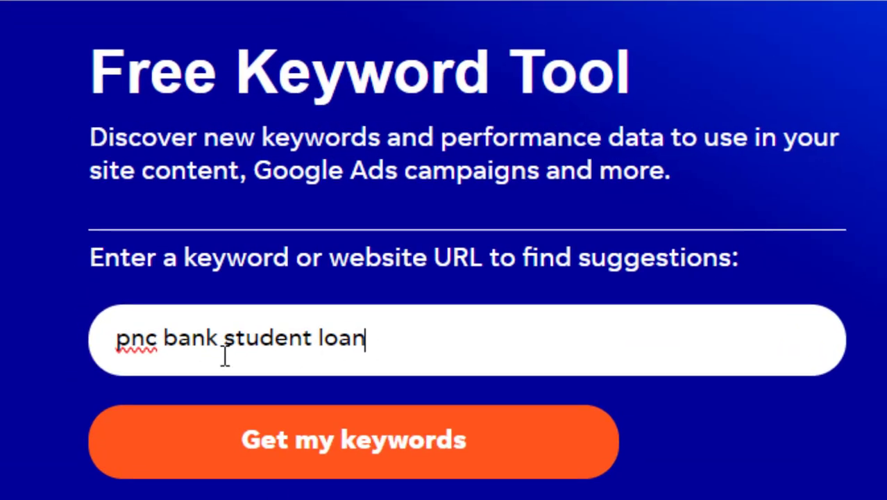
left_click_drag(410, 336, 36, 327)
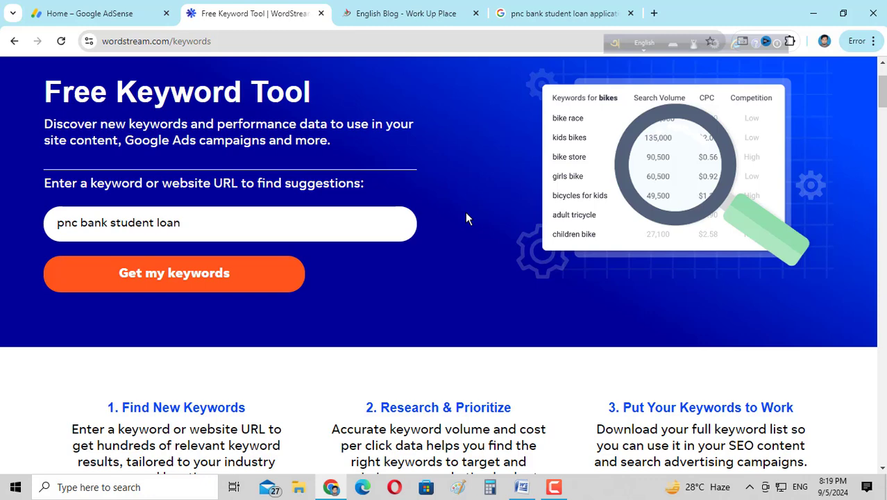
left_click_drag(218, 221, 52, 219)
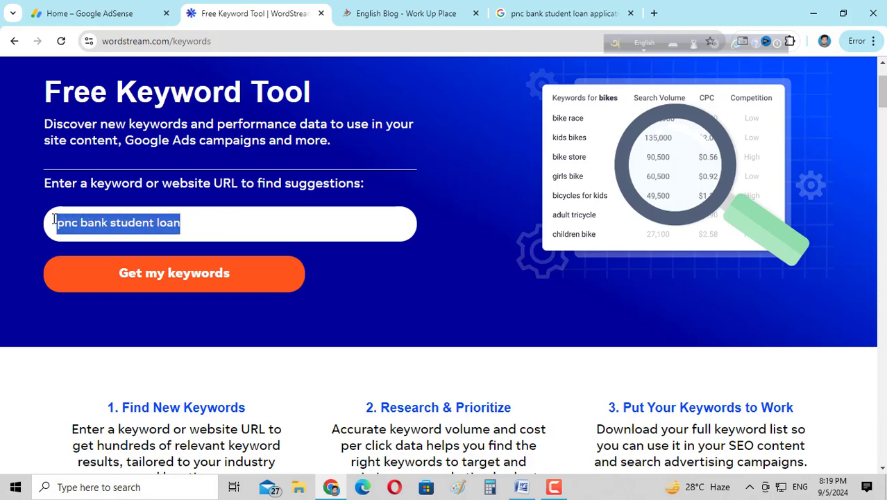
left_click(437, 192)
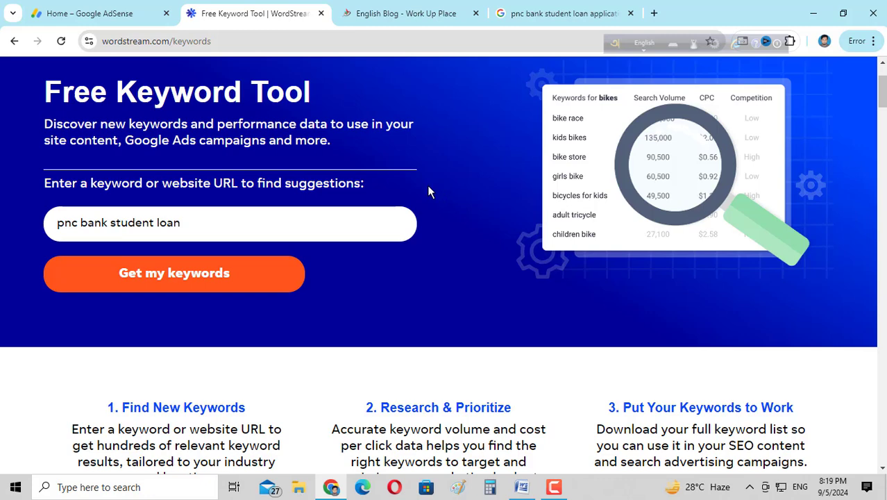
left_click(173, 277)
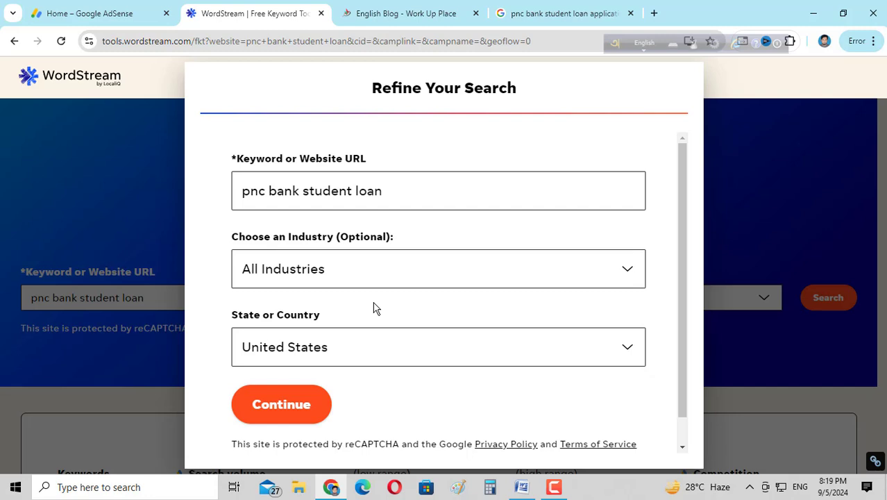
- Keep United States as the country in the search refinement and load the keyword results
left_click(333, 347)
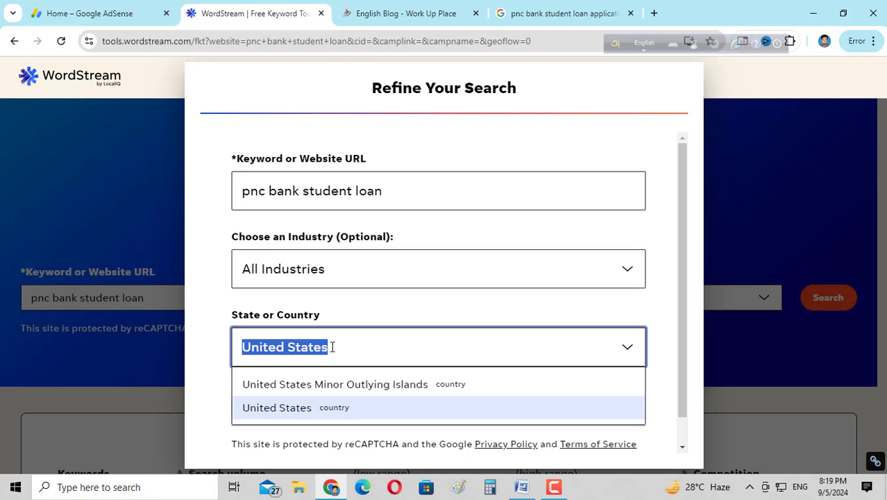
left_click(671, 232)
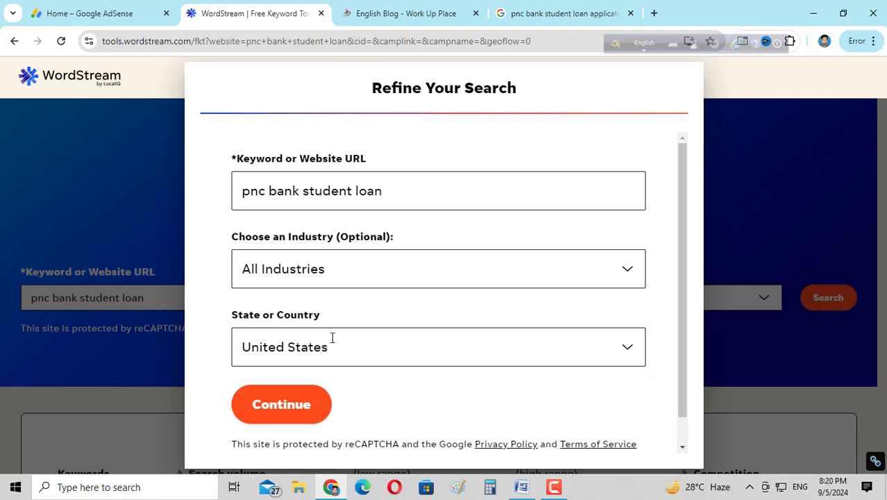
left_click(288, 412)
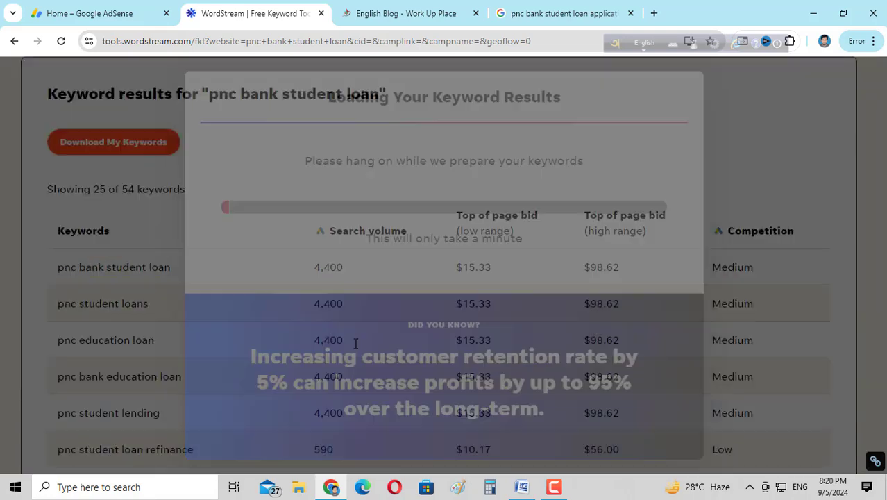
- Examine the search volume, low and high top-of-page bids and competition level for the "pnc bank student loan" keyword
scroll(224, 304, "down", 2)
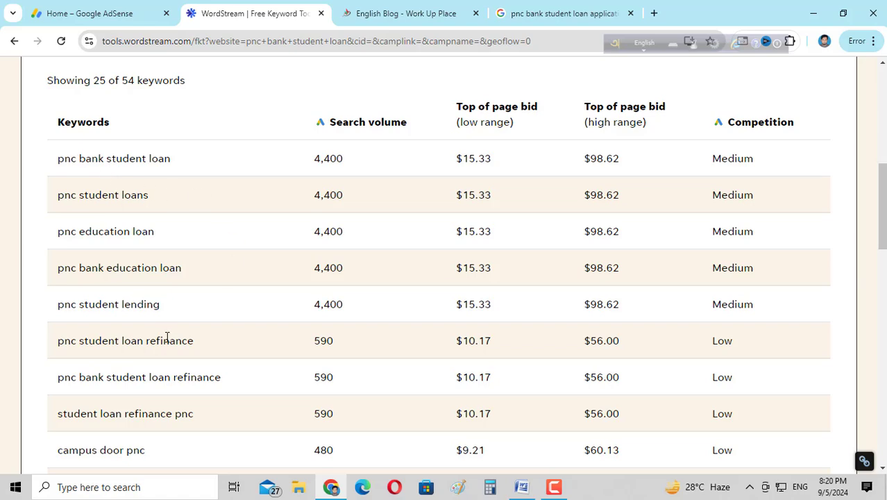
scroll(167, 337, "down", 3)
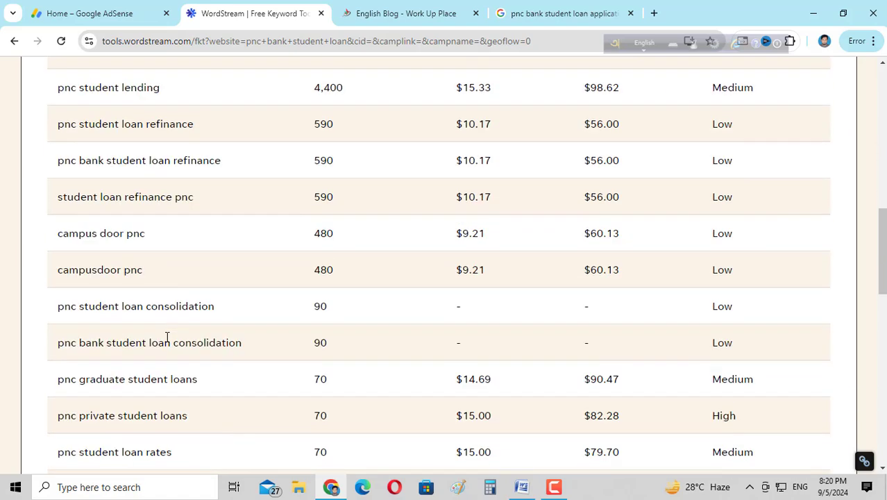
scroll(167, 337, "up", 3)
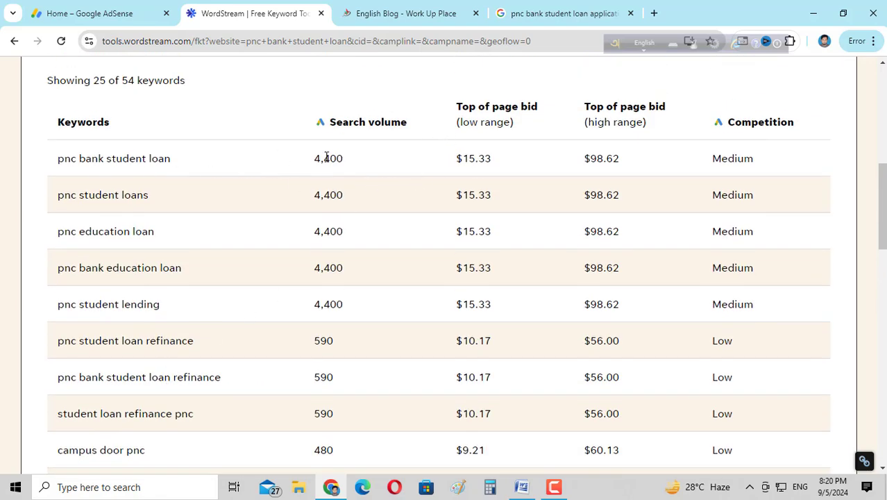
left_click_drag(312, 167, 361, 165)
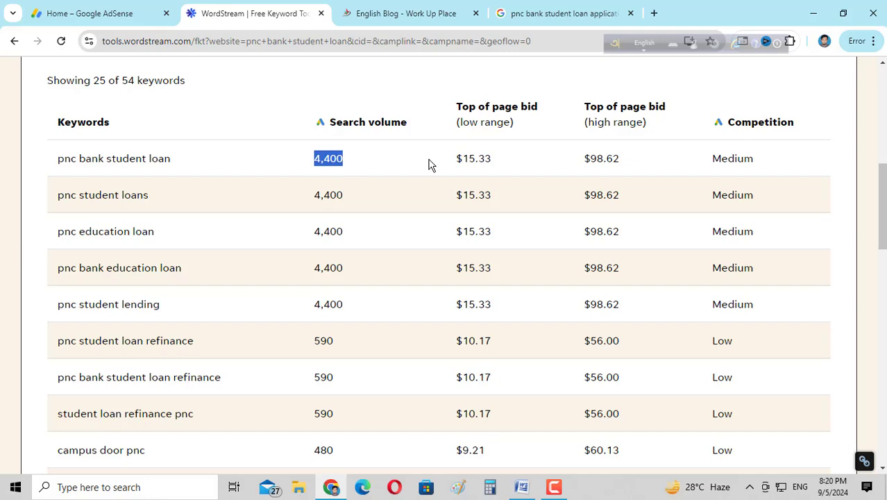
mouse_move(455, 159)
left_mouse_down()
mouse_move(630, 160)
mouse_move(455, 159)
left_mouse_up()
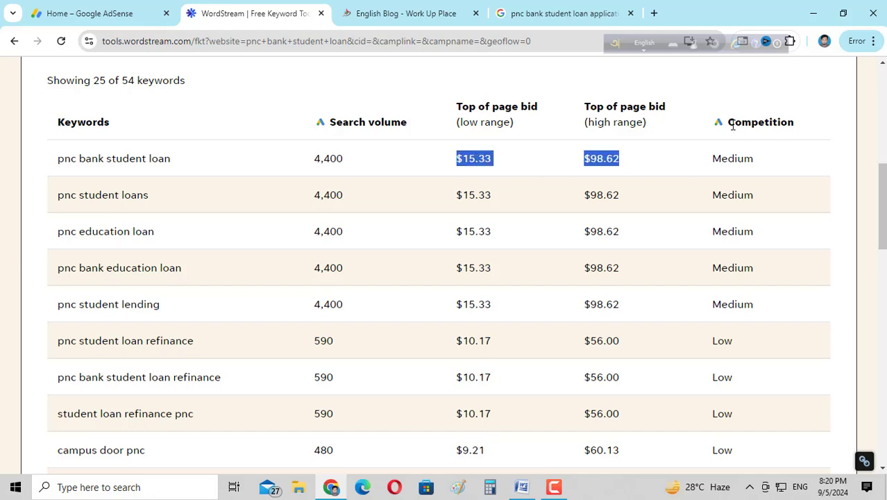
left_click_drag(733, 125, 783, 127)
left_click_drag(766, 165, 696, 162)
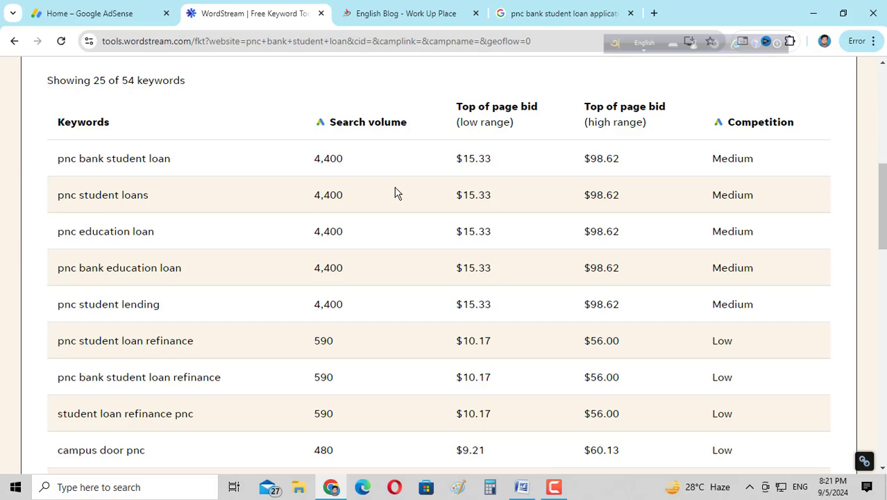
left_click(405, 13)
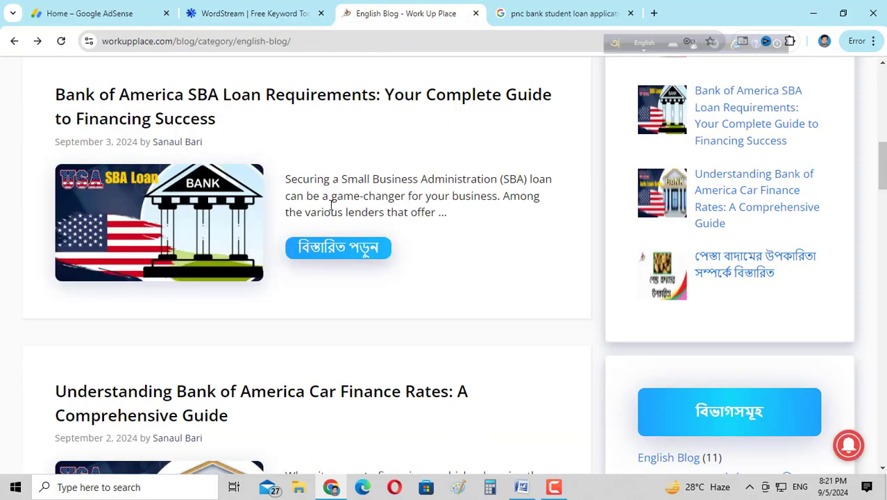
left_click(247, 14)
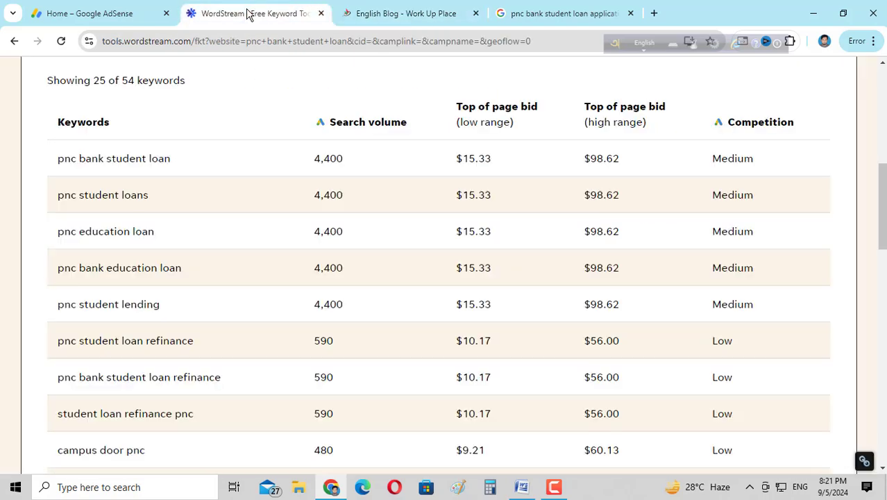
- Look through the lower keyword suggestions and check the high-range bid and competition level of "pnc student loan application"
scroll(486, 312, "down", 5)
scroll(478, 305, "down", 3)
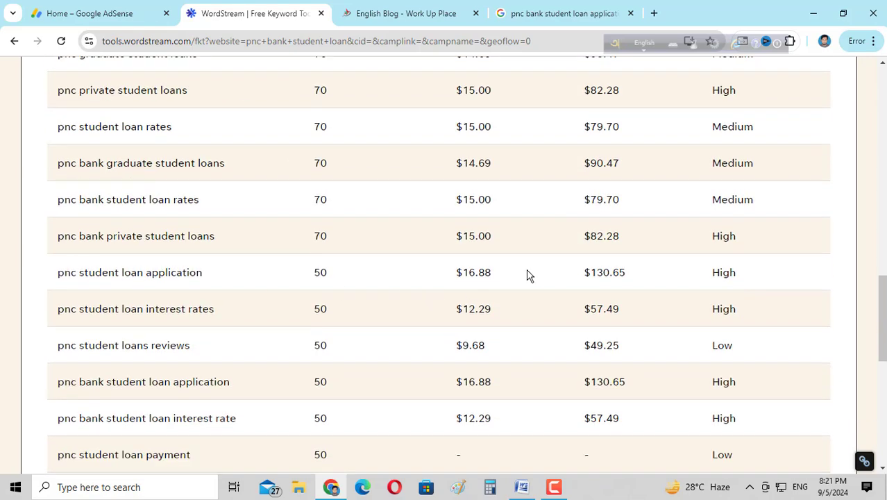
left_click_drag(625, 273, 585, 272)
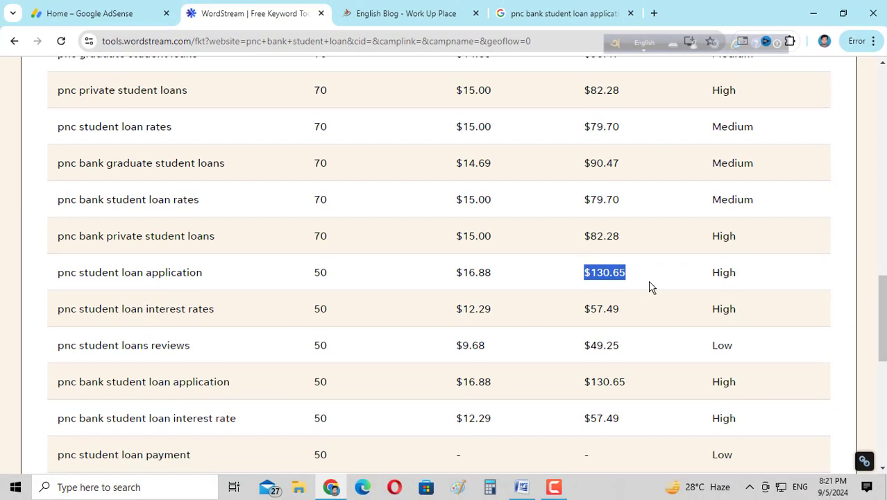
left_click_drag(737, 272, 714, 272)
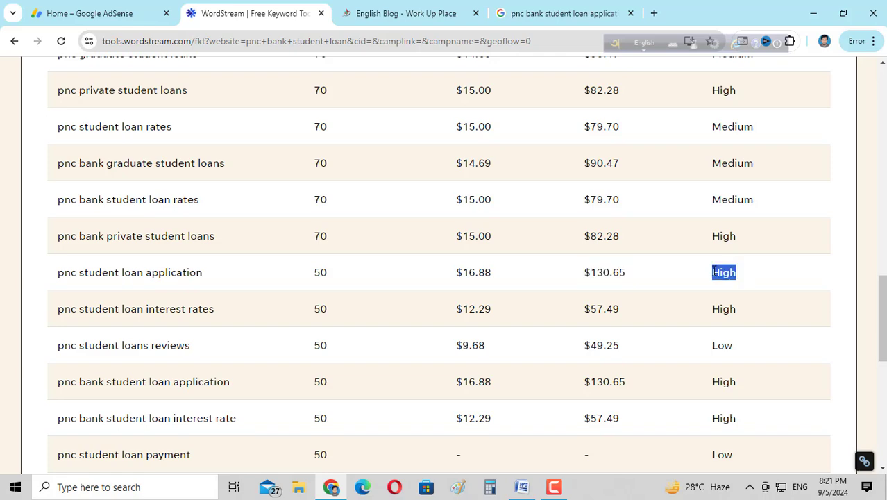
scroll(393, 277, "up", 10)
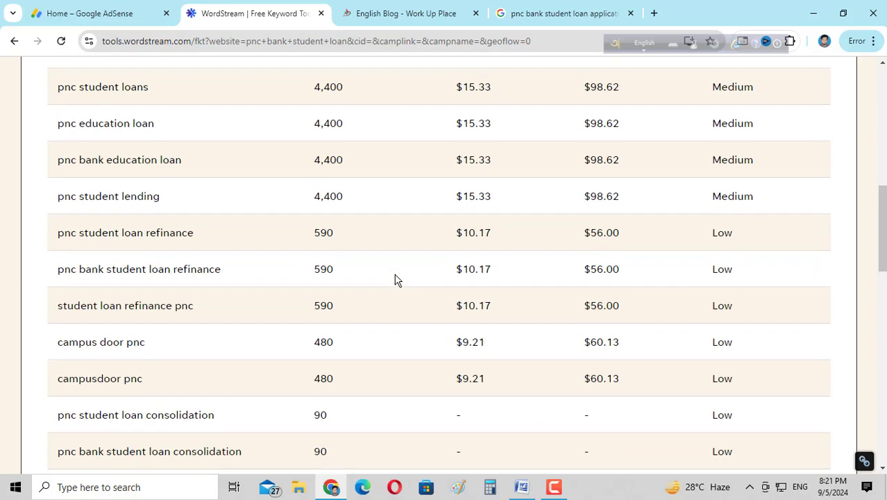
scroll(263, 295, "down", 2)
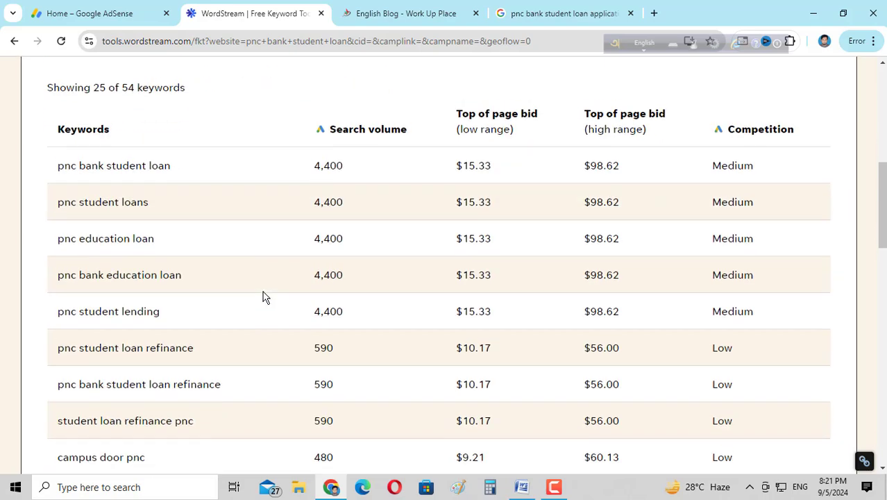
- Recheck the search volume, low and high bids and competition level in the "pnc bank student loan" row
scroll(208, 281, "up", 2)
left_click_drag(193, 278, 58, 274)
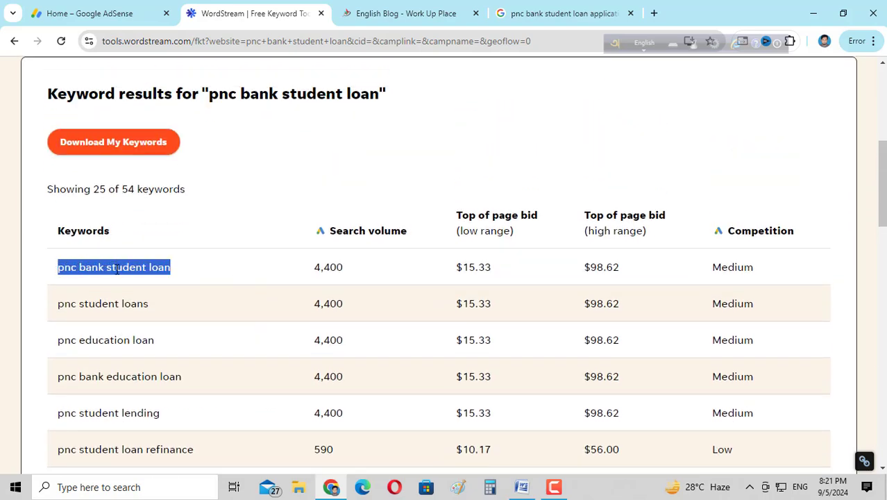
left_click_drag(349, 278, 297, 274)
left_click_drag(460, 270, 649, 277)
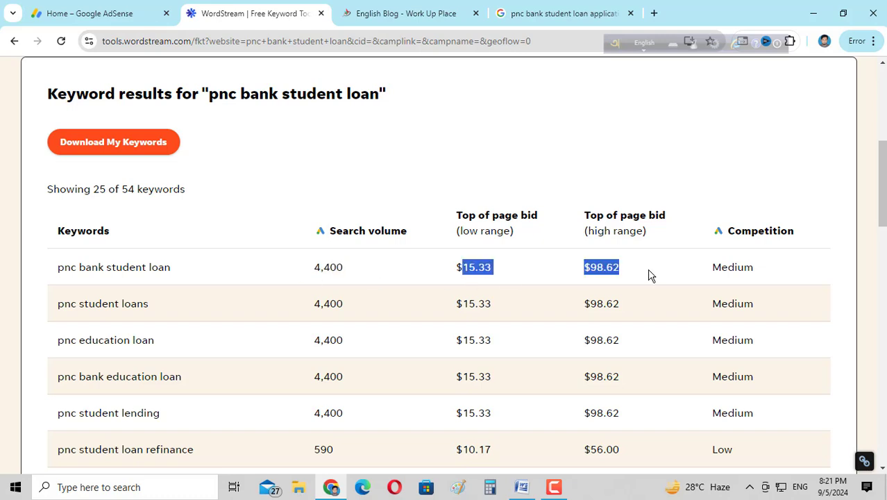
left_click(649, 276)
left_click_drag(782, 267, 709, 271)
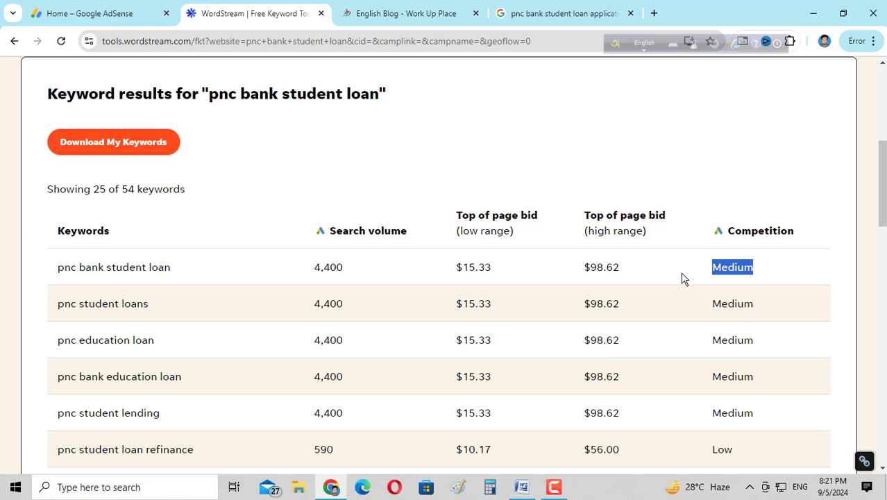
- Copy the "pnc bank student loan" keyword and search Google for "allintitle:pnc bank student loan" in a new tab
left_click_drag(184, 273, 58, 272)
right_click(76, 270)
left_click(109, 284)
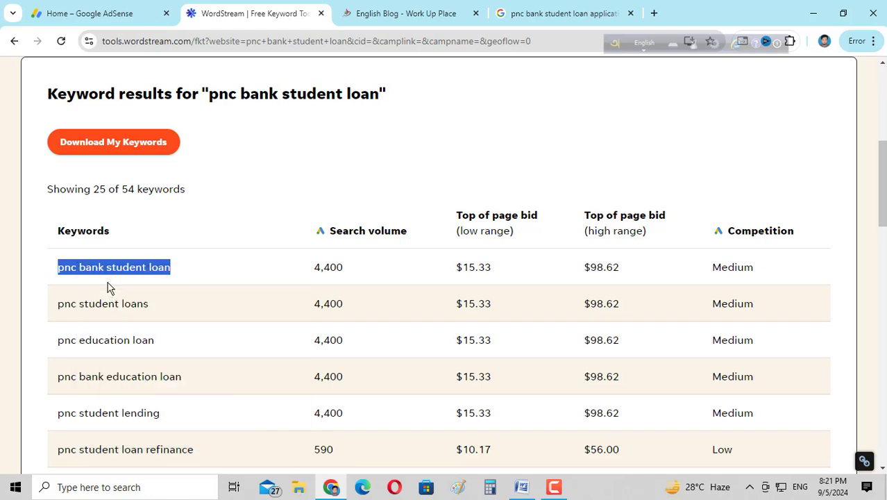
left_click(653, 13)
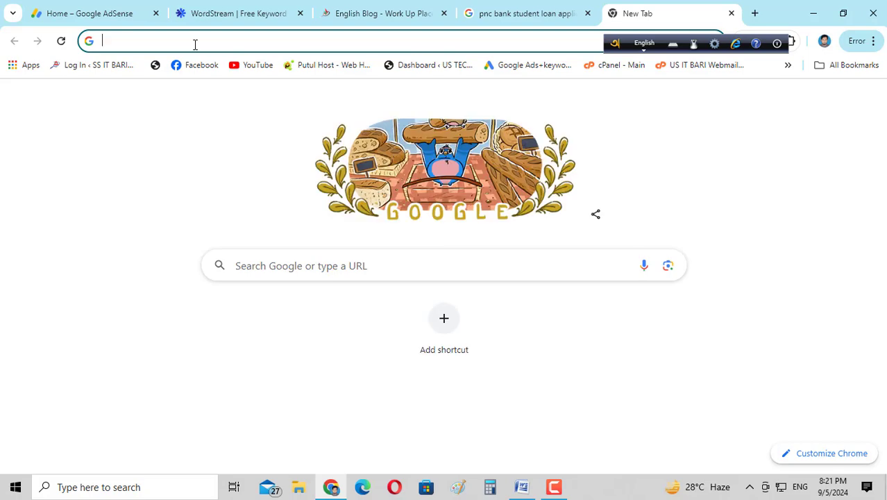
type("allin")
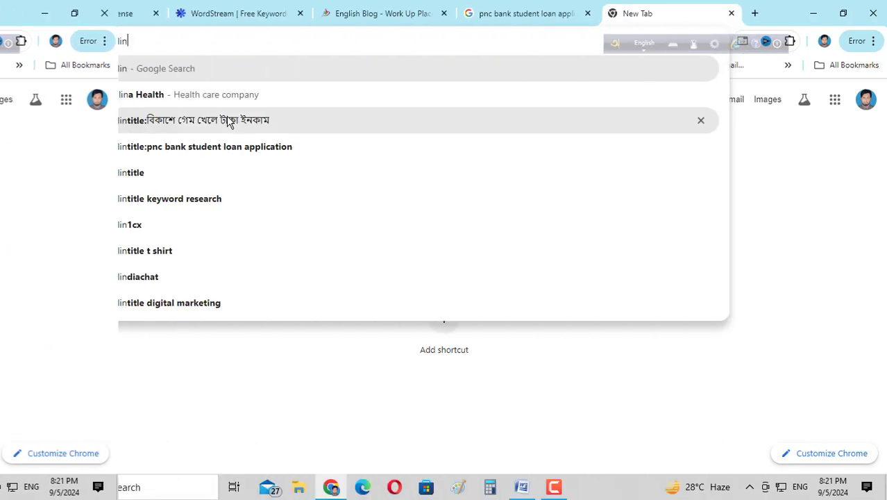
left_click(229, 122)
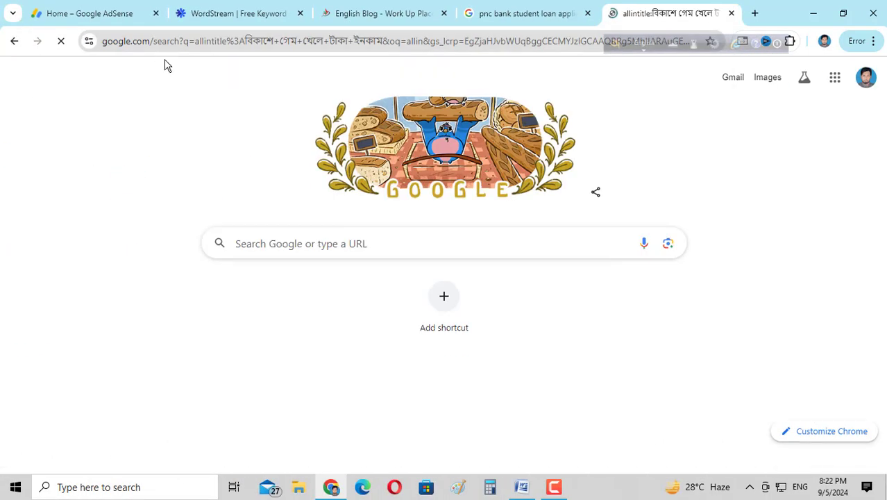
left_click_drag(156, 88, 325, 83)
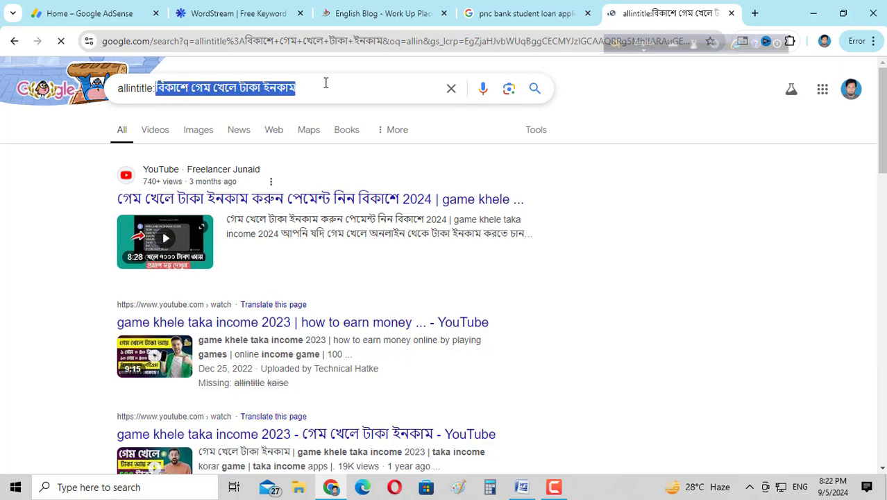
key("ctrl+v")
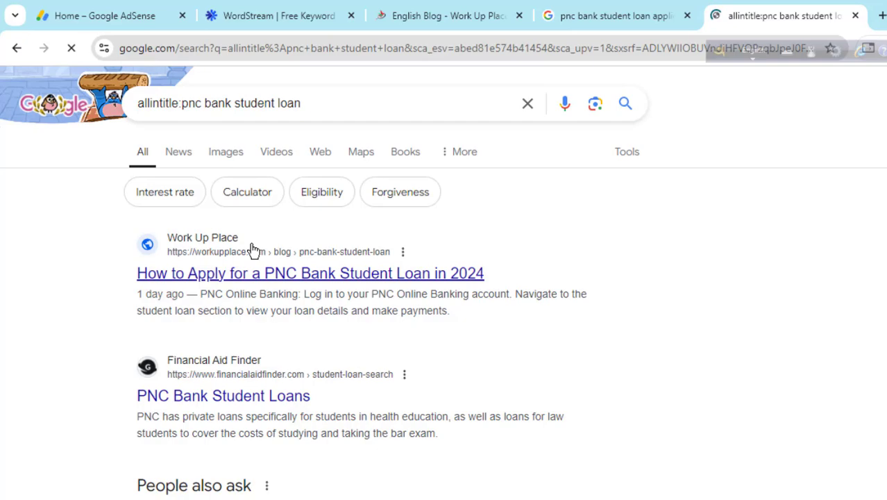
- Check the English Blog page, return to the allintitle search and display its number of results
left_click(423, 15)
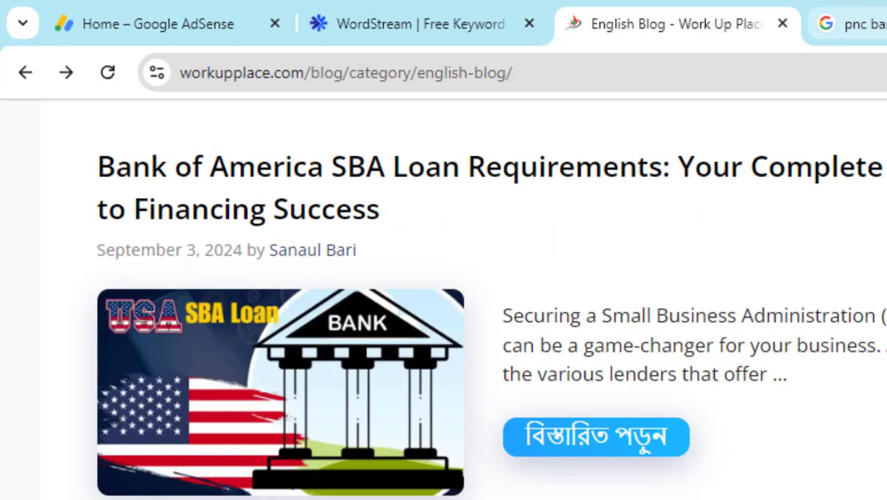
left_click(667, 13)
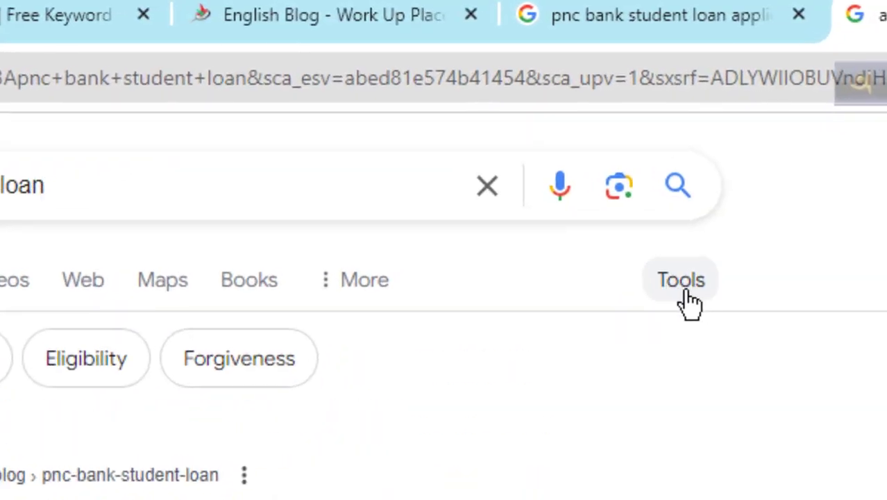
left_click(686, 290)
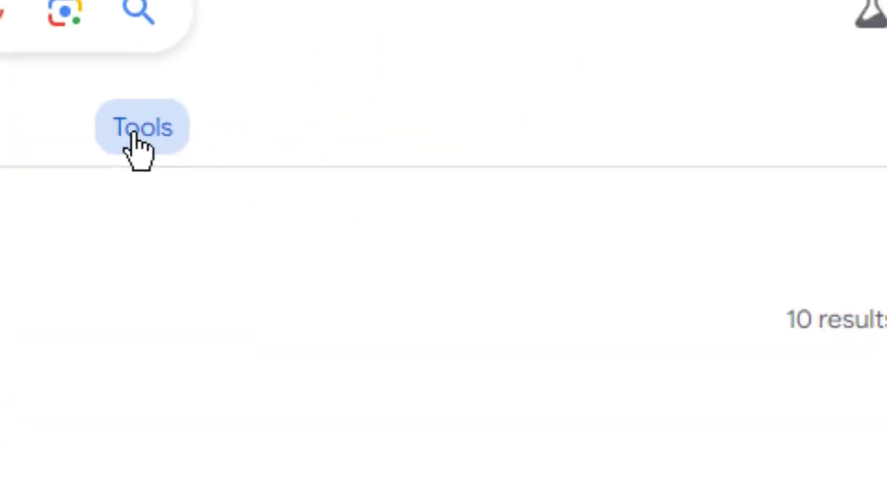
left_click_drag(470, 232, 810, 236)
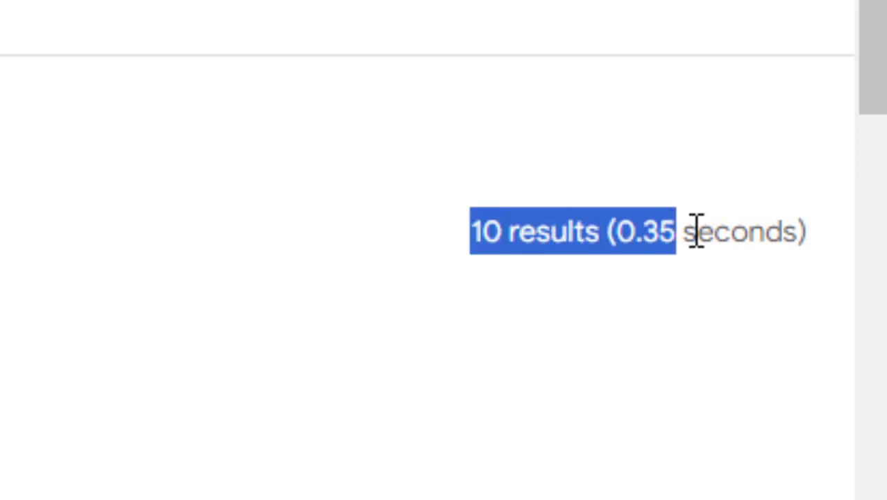
left_click(694, 307)
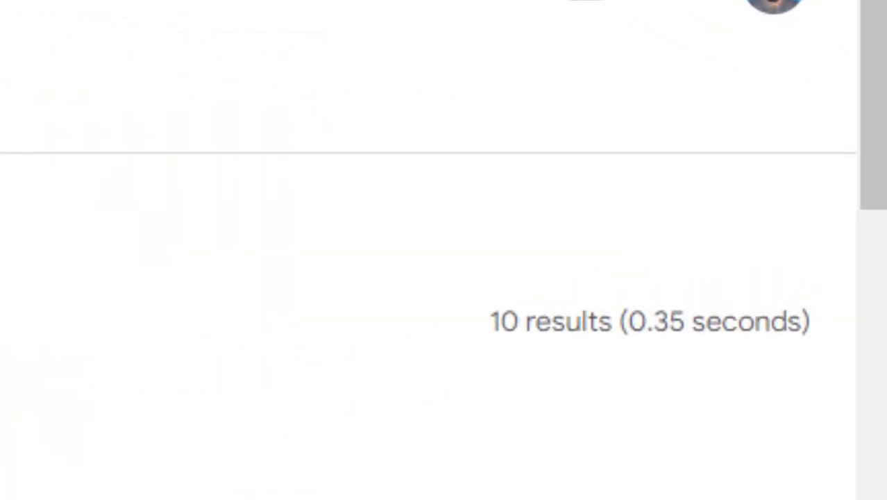
left_click_drag(525, 318, 486, 316)
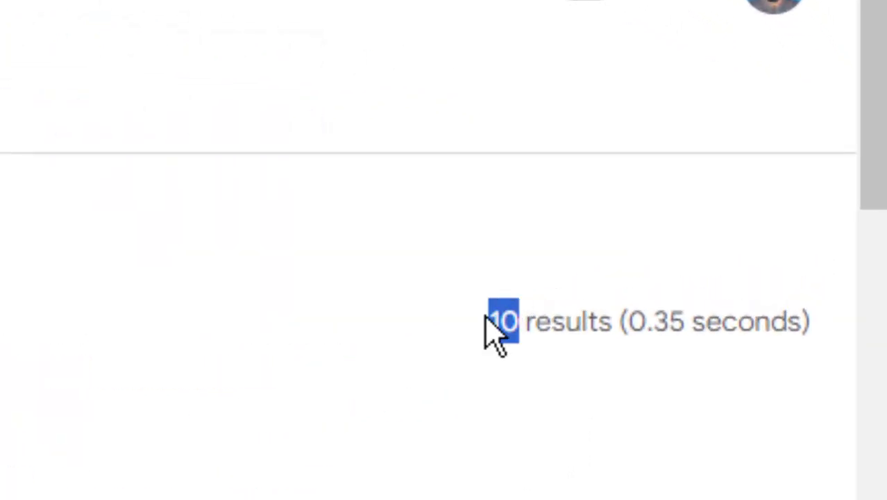
- Review the pages ranking for the allintitle search, including the Work Up Place and Financial Aid Finder entries
scroll(34, 387, "down", 10)
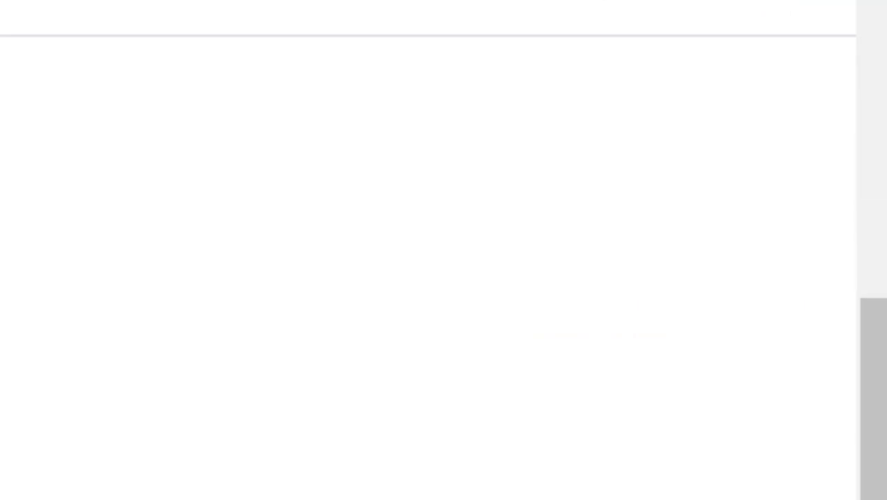
scroll(208, 359, "down", 3)
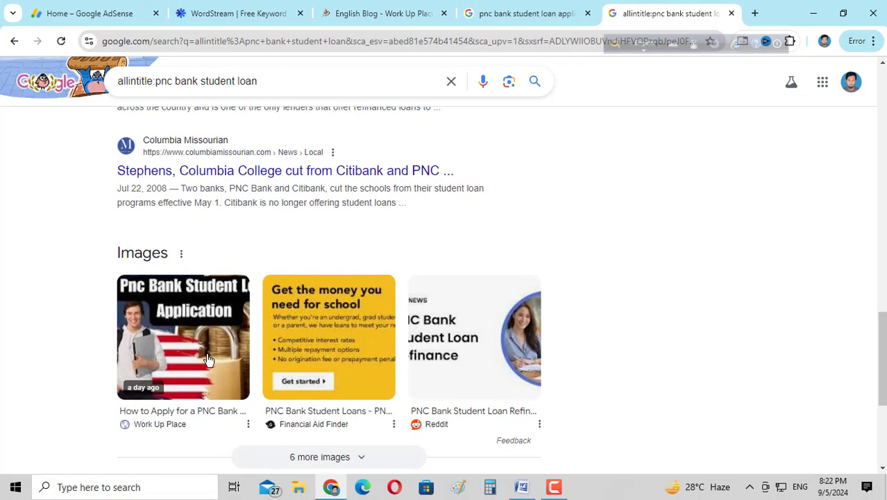
scroll(208, 359, "up", 15)
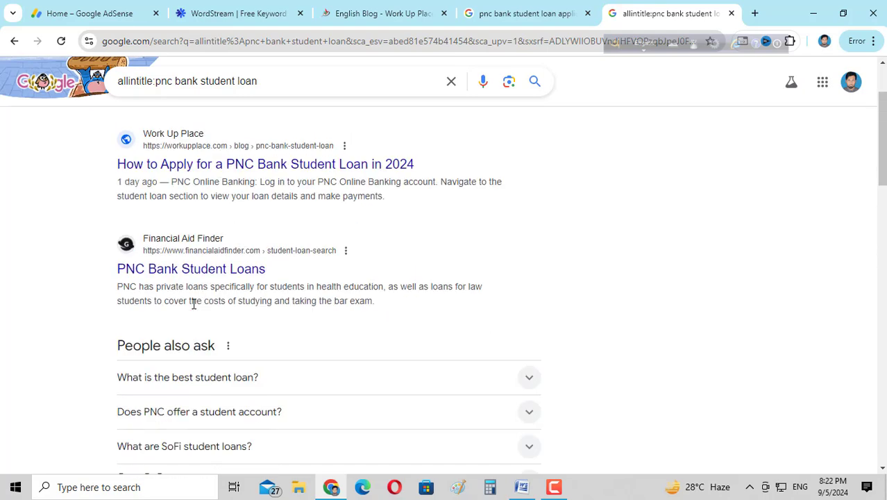
scroll(193, 303, "up", 2)
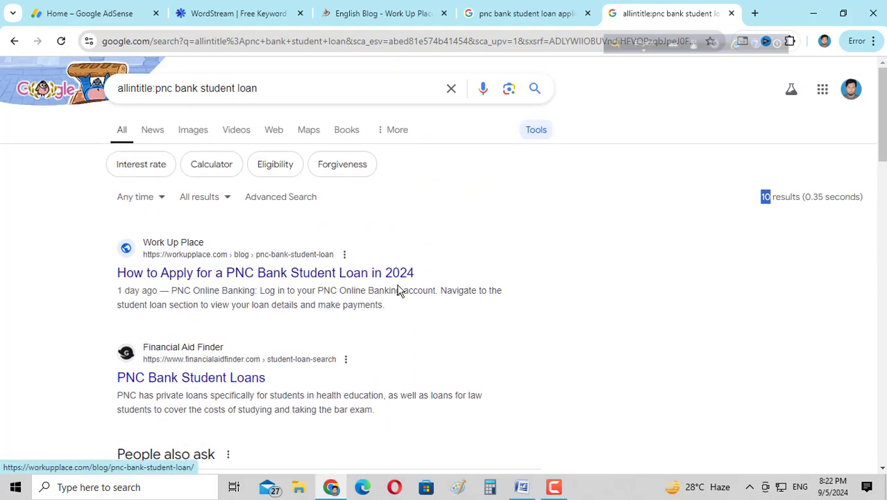
scroll(398, 287, "down", 2)
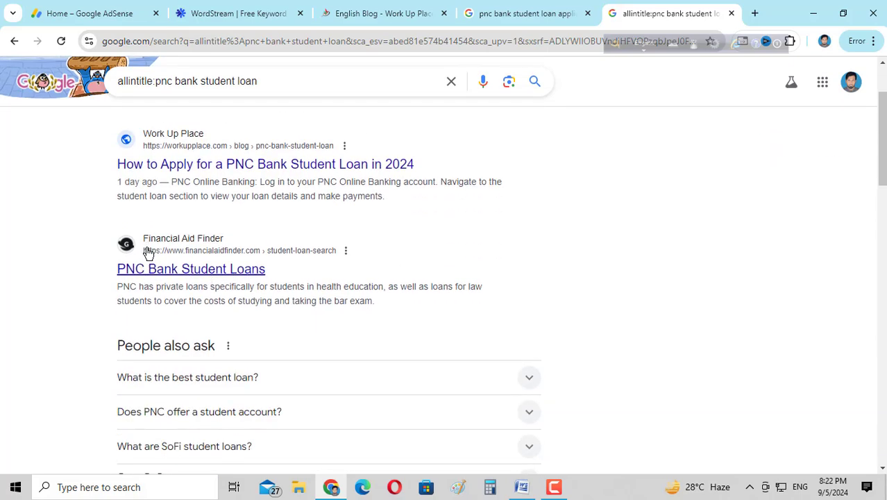
scroll(286, 287, "up", 2)
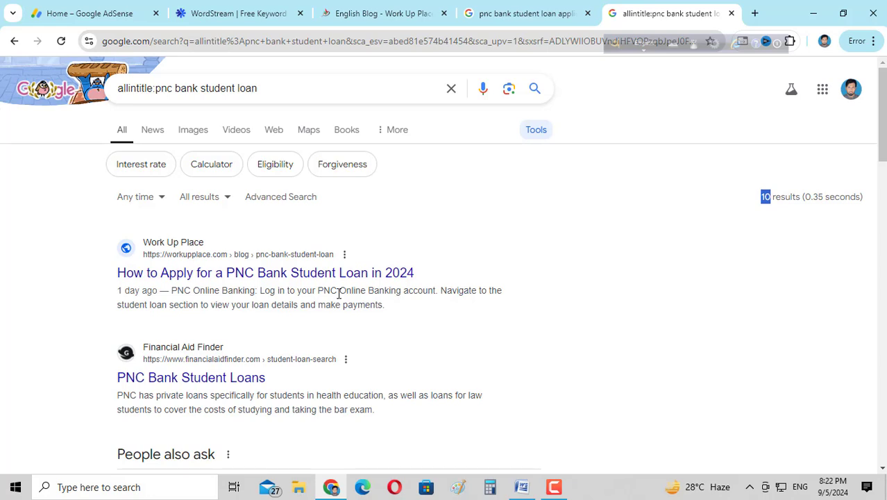
left_click(619, 250)
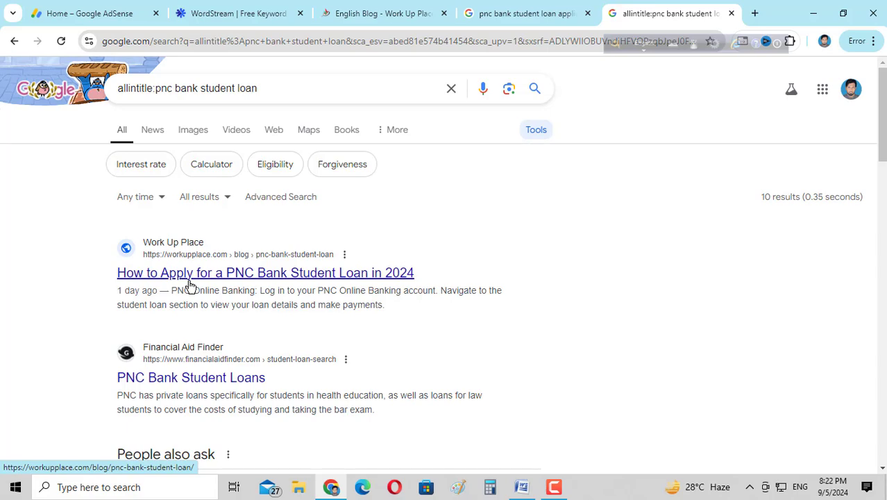
- Return to the WordStream results and compare the competition level of "pnc bank student loan" with "pnc student loan refinance"
left_click(252, 14)
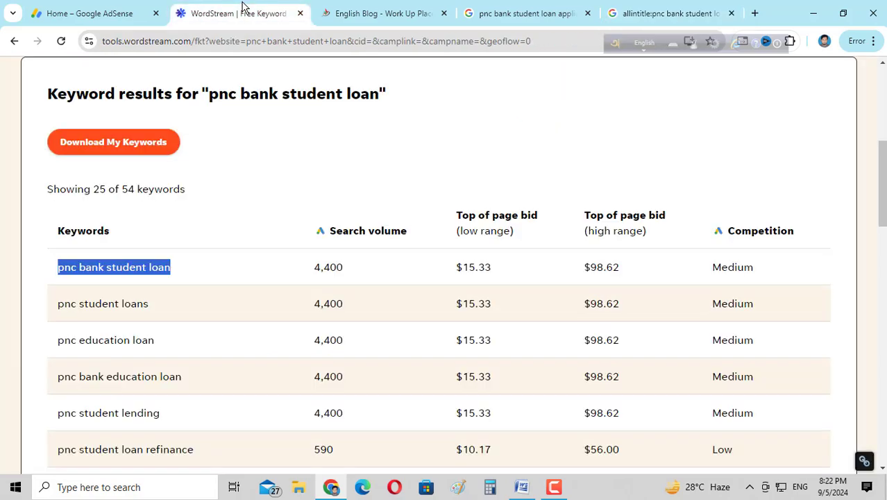
scroll(198, 297, "down", 2)
scroll(197, 297, "down", 1)
left_click_drag(345, 158, 316, 158)
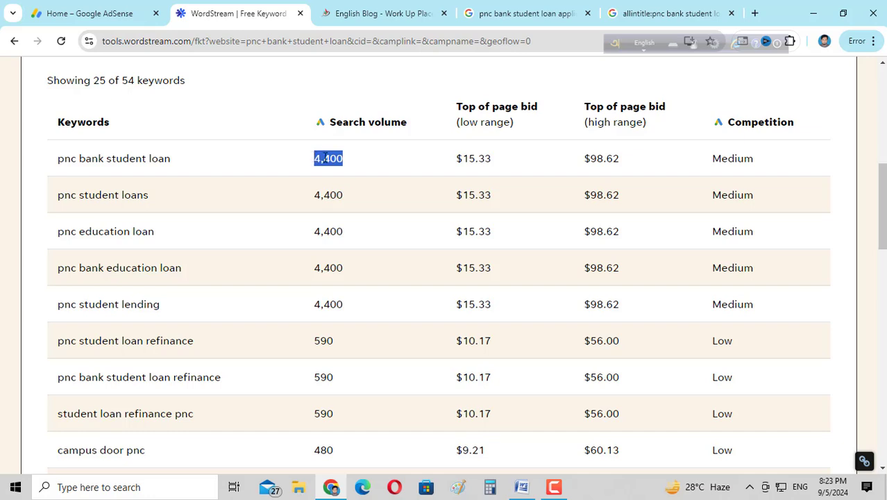
left_click_drag(756, 159, 714, 156)
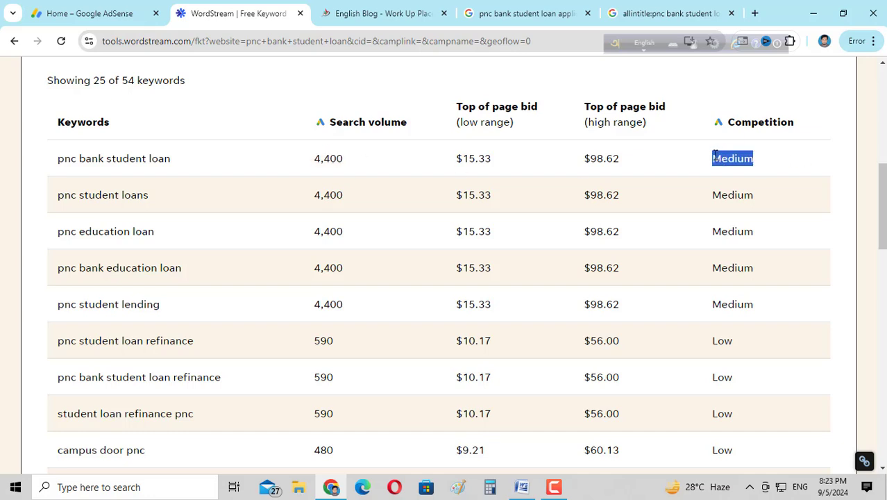
left_click_drag(740, 337, 708, 338)
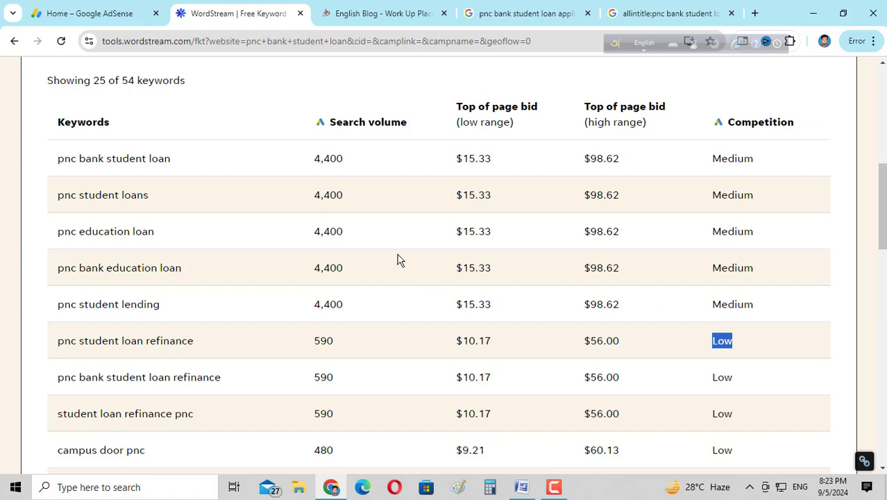
- Examine the full "pnc student loan refinance" row and look over the remaining keyword suggestions to the end of the list
scroll(321, 291, "down", 2)
left_click(748, 240)
left_click_drag(748, 241, 55, 230)
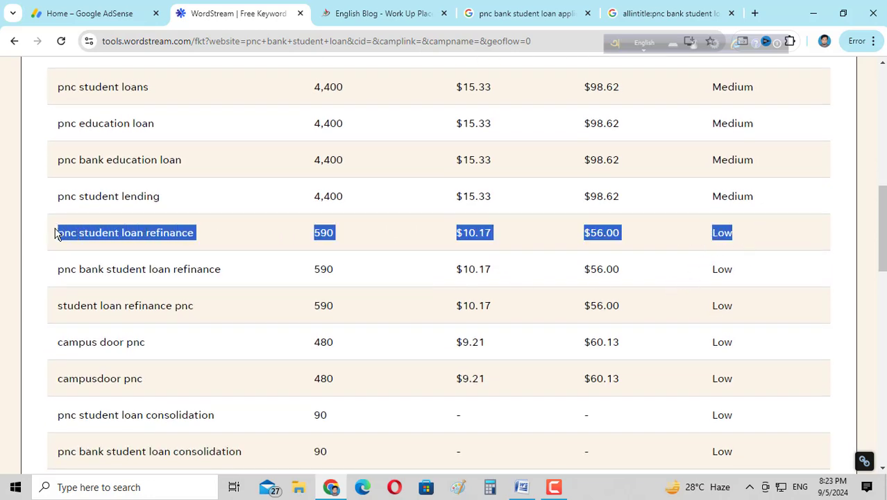
left_click(347, 248)
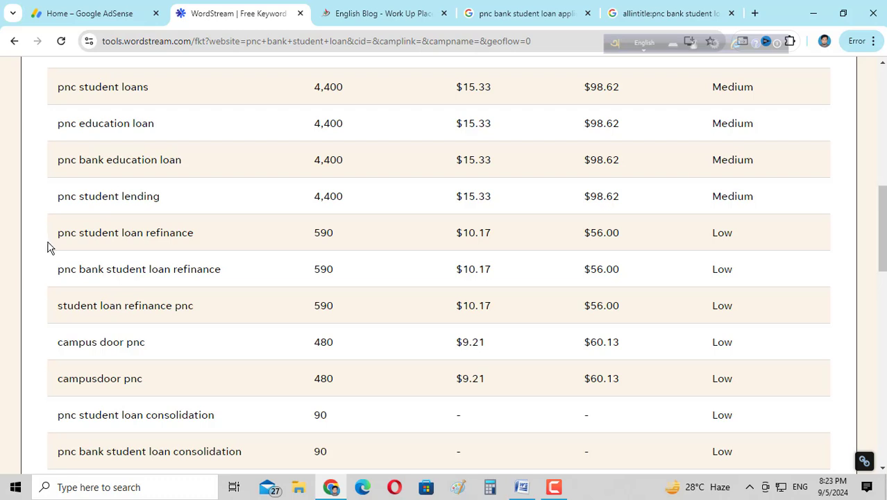
left_click_drag(212, 239, 56, 236)
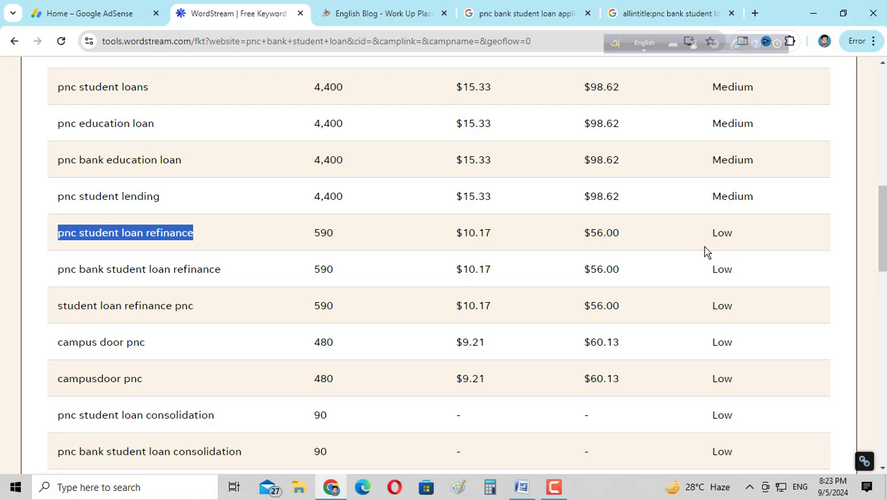
scroll(251, 316, "down", 1)
scroll(250, 315, "down", 9)
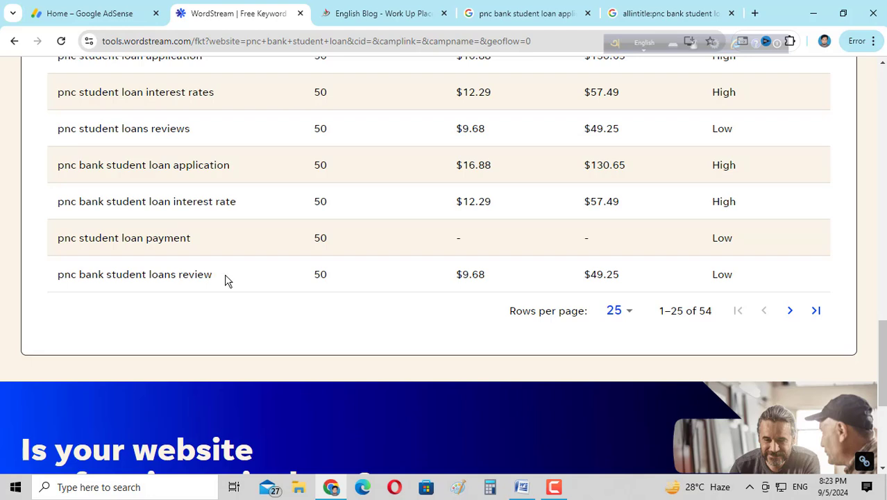
- Search Google for the WordStream keyword "pnc bank student loans review" and display its number of results
left_click_drag(226, 278, 56, 275)
key("ctrl+c")
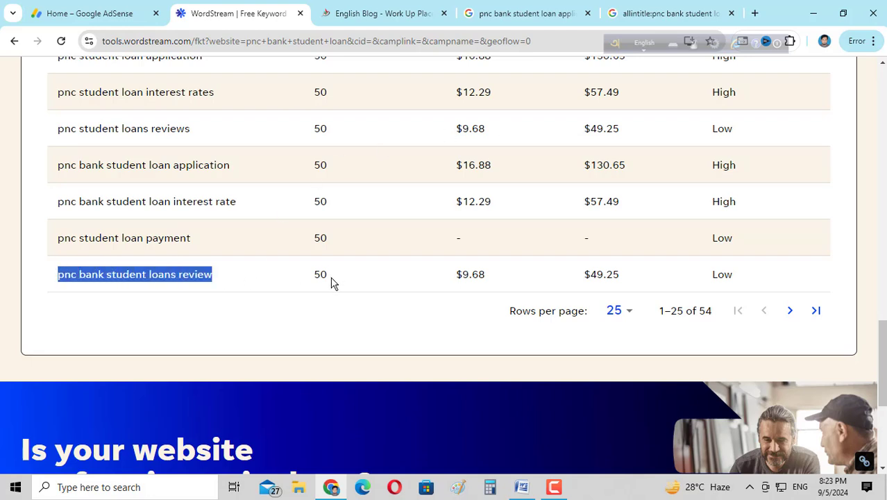
left_click(520, 14)
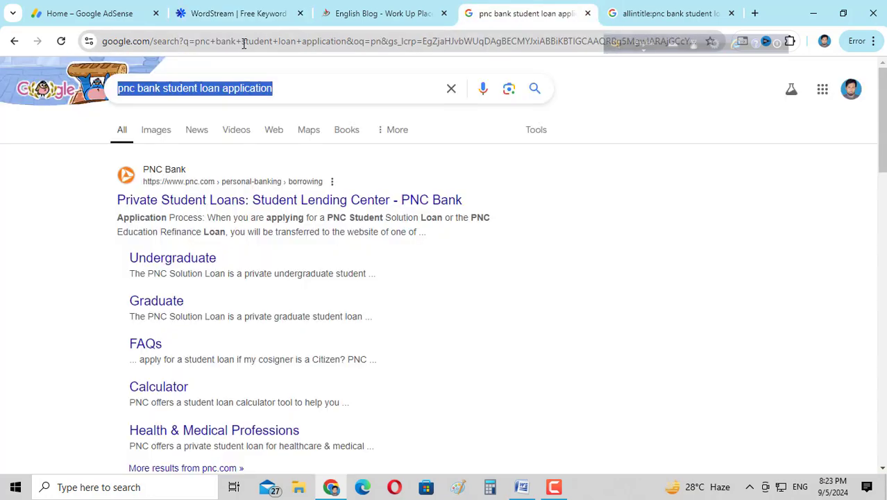
left_click(239, 43)
key("ctrl+v")
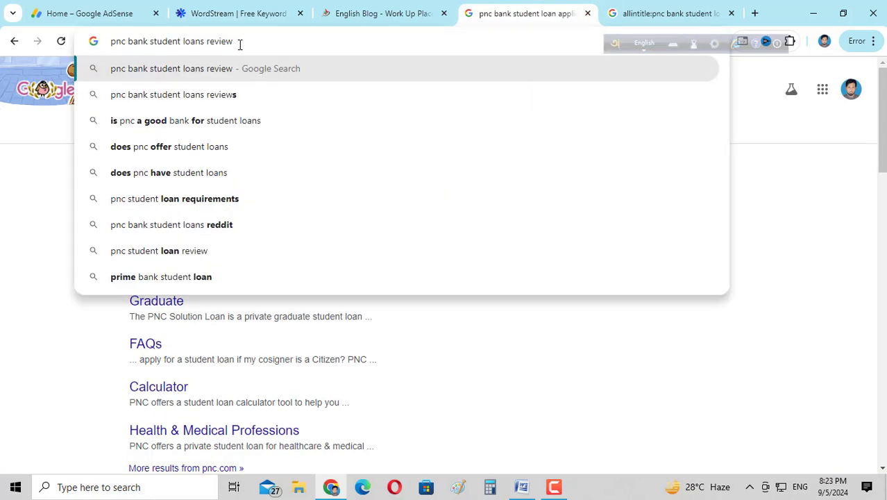
key("Return")
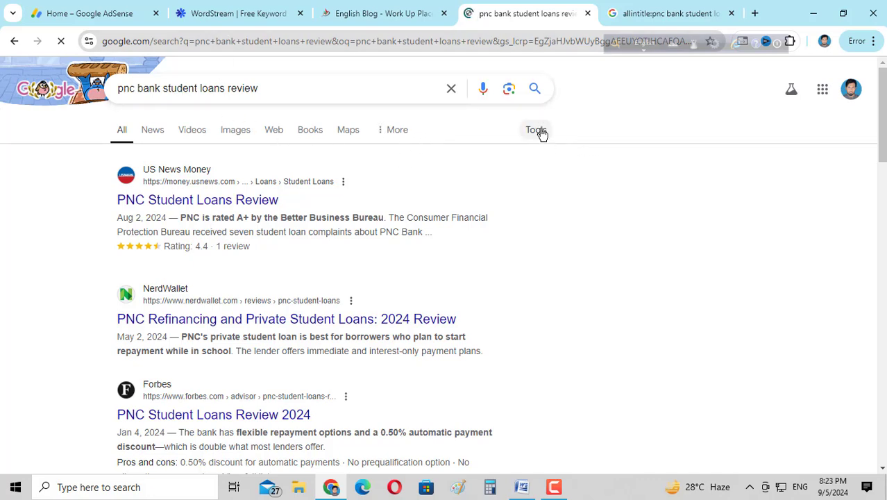
left_click(538, 131)
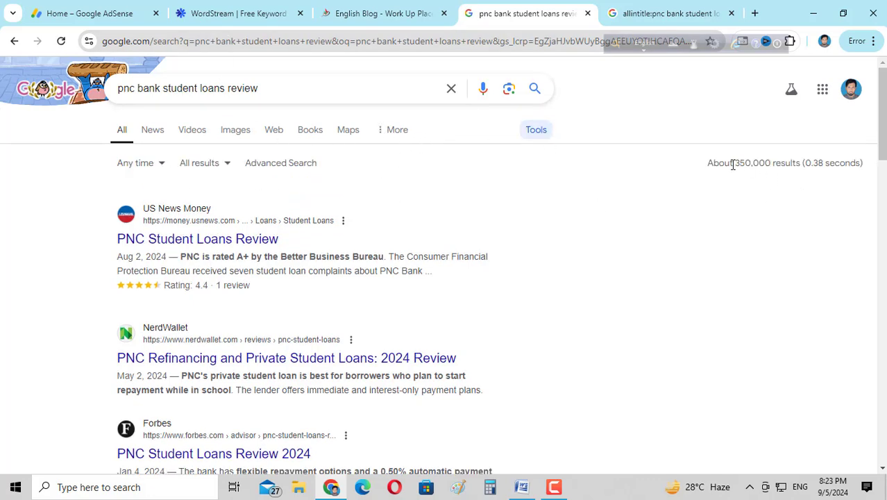
left_click_drag(732, 163, 772, 164)
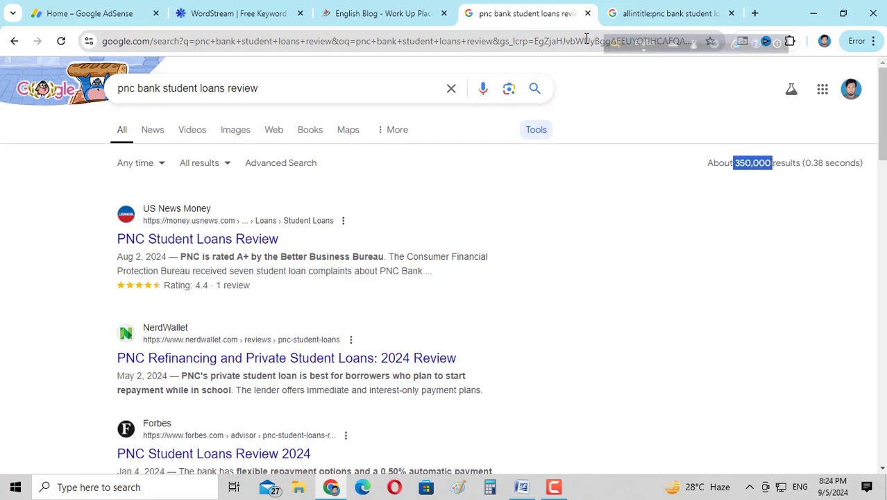
- Run the Google search "allintitle:pnc bank student loans review" and display its number of results
left_click_drag(285, 96, 113, 90)
right_click(149, 87)
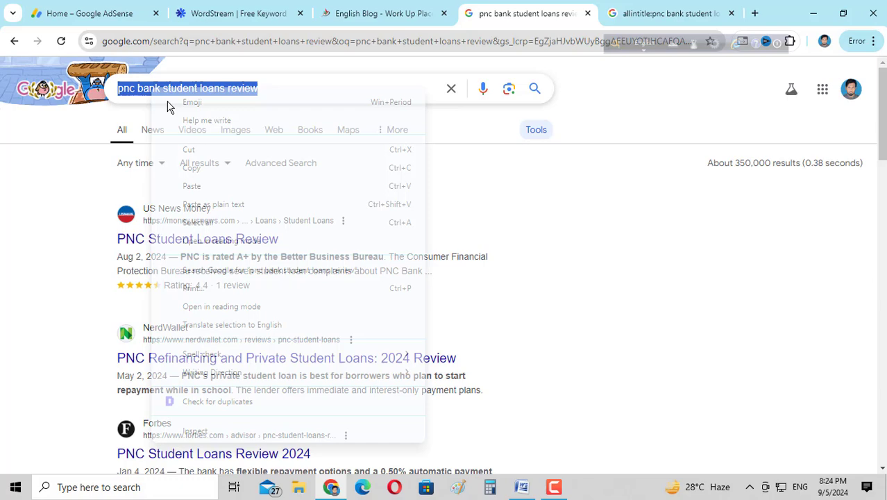
left_click(193, 166)
left_click(632, 14)
left_click_drag(285, 90, 157, 90)
key("ctrl+v")
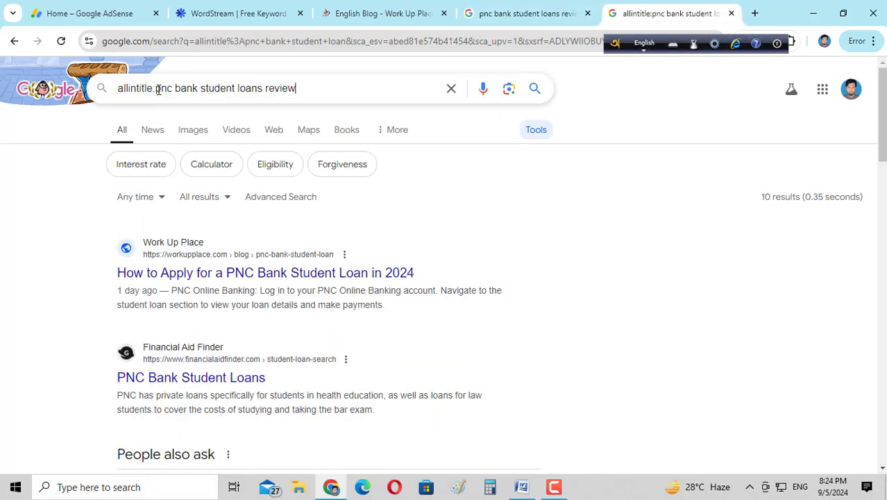
key("Return")
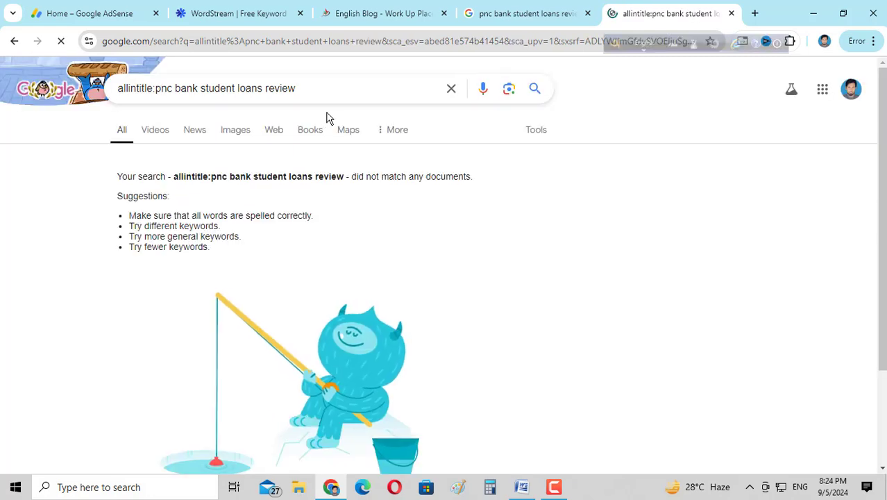
left_click(534, 130)
left_click_drag(571, 361, 864, 366)
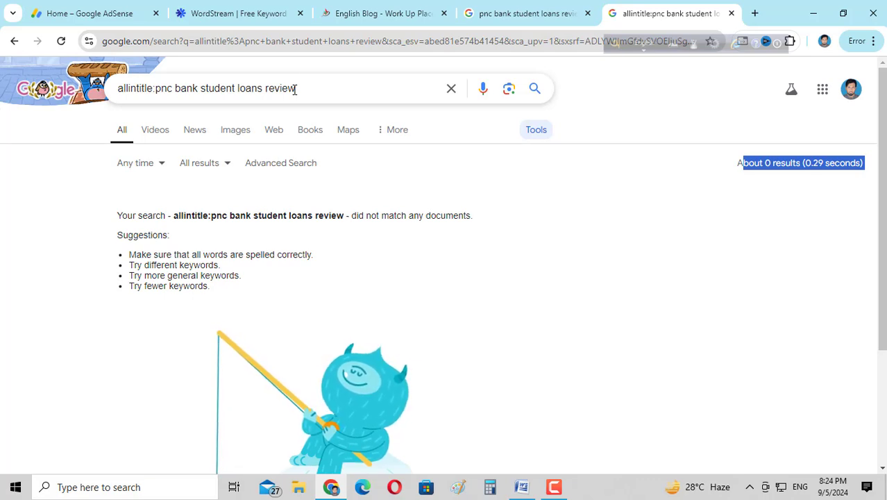
left_click_drag(155, 88, 323, 88)
- Check the English Blog page and look over the regular Google results for "pnc bank student loans review"
left_click(366, 9)
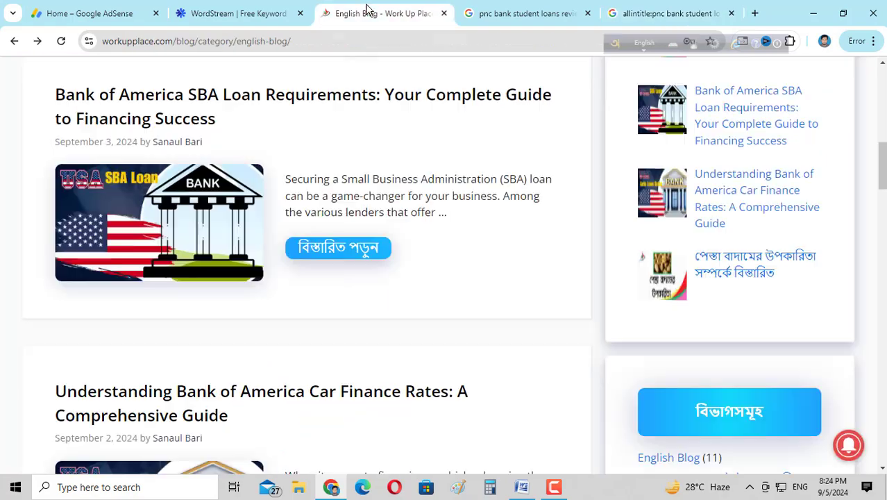
left_click(522, 13)
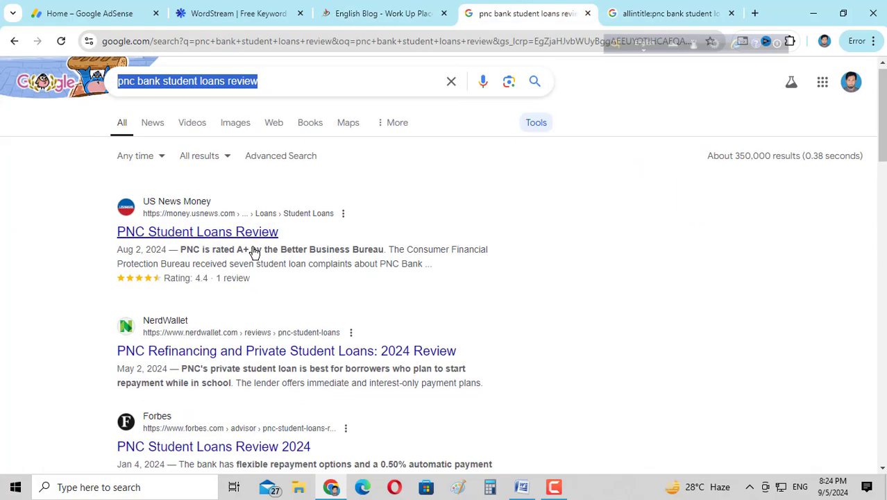
scroll(249, 251, "down", 5)
scroll(343, 193, "up", 5)
left_click(353, 9)
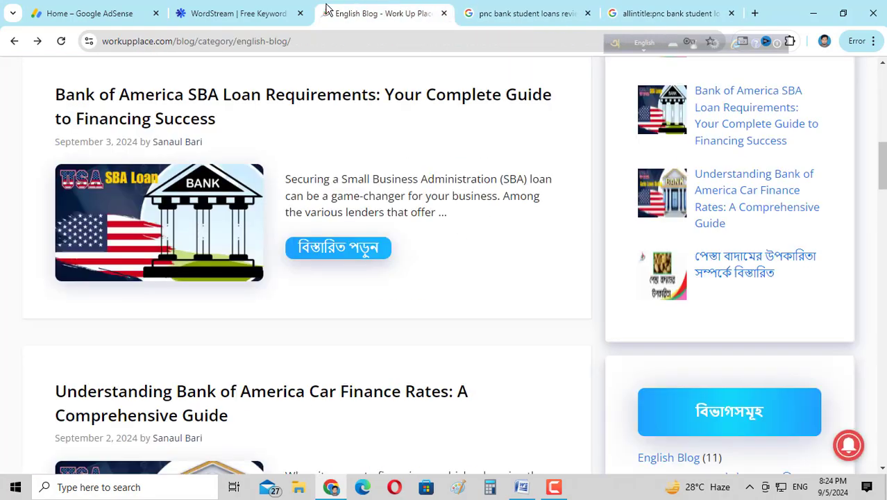
- Return to the WordStream results and check the search volume and competition of "pnc student loans"
left_click(214, 11)
scroll(332, 210, "up", 2)
scroll(337, 207, "up", 3)
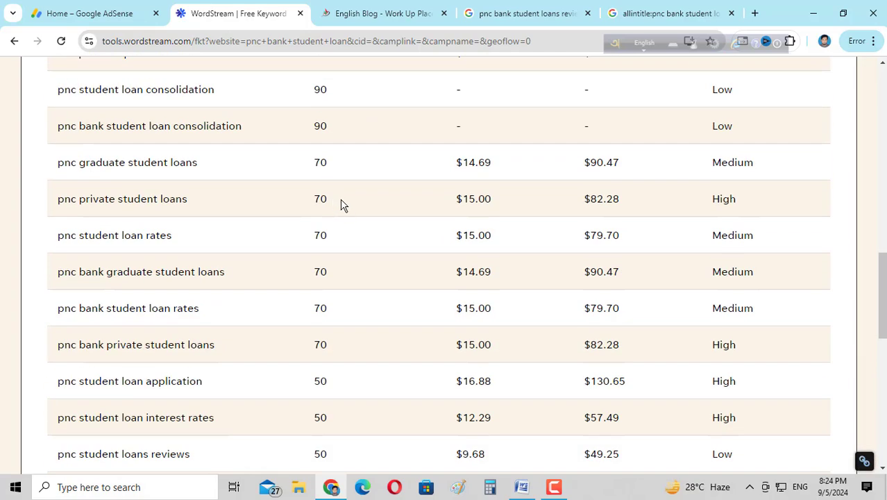
scroll(335, 277, "down", 5)
scroll(373, 246, "up", 10)
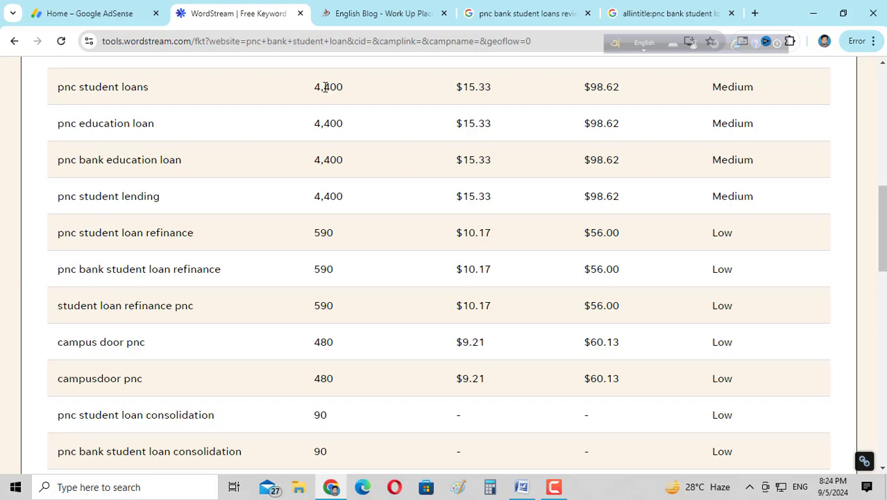
double_click(325, 87)
double_click(722, 87)
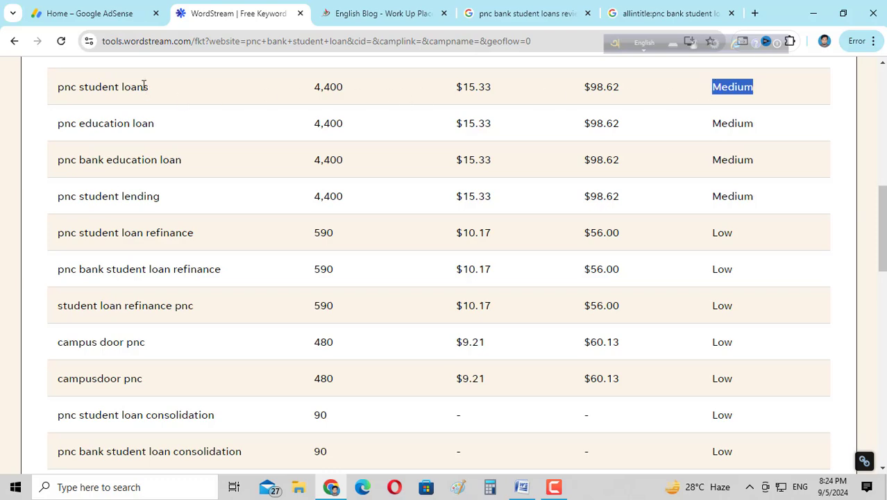
- Compare the search volume of "pnc bank student loans review" with that of "pnc bank student loan" in the keyword list
scroll(211, 197, "down", 7)
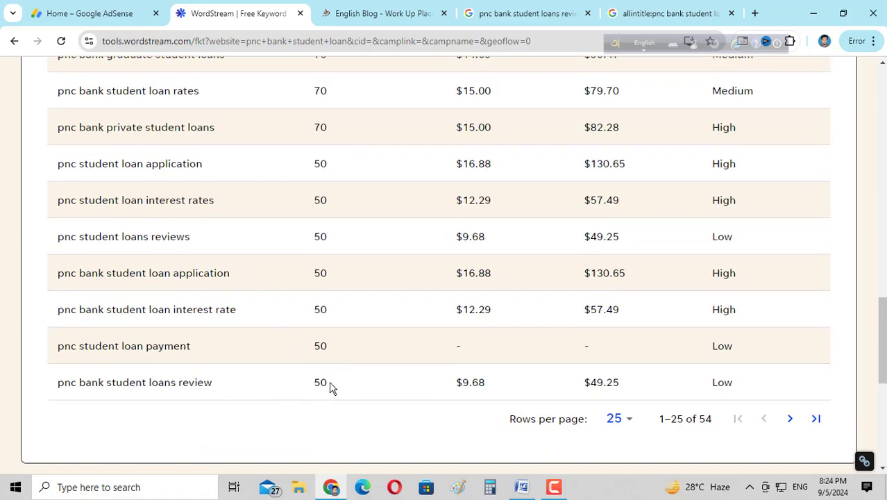
left_click_drag(333, 387, 314, 382)
scroll(351, 400, "up", 10)
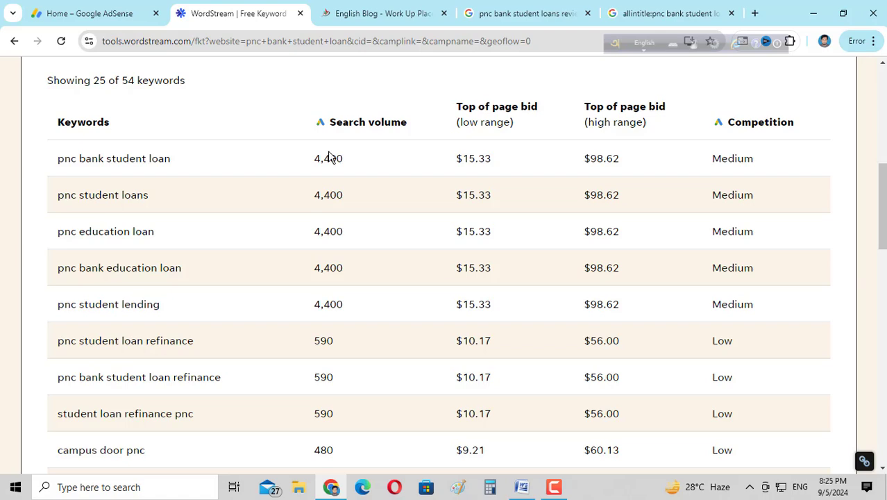
left_click_drag(346, 162, 302, 162)
scroll(317, 198, "down", 10)
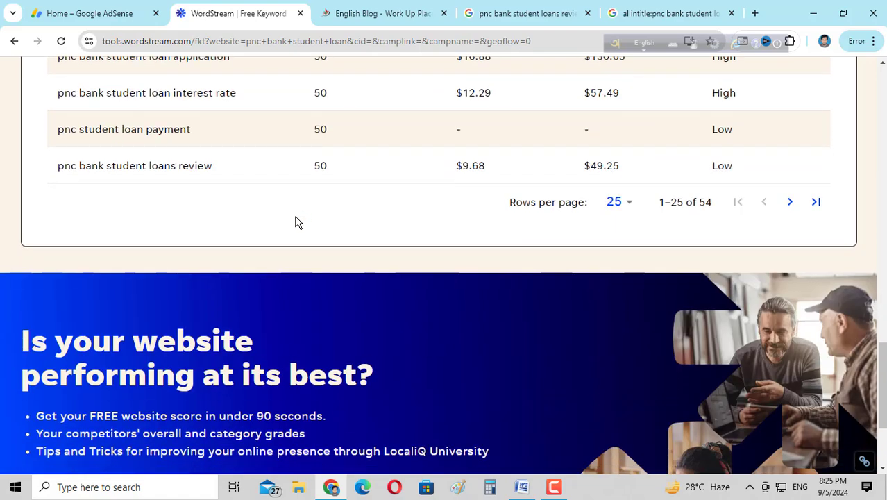
left_click_drag(335, 172, 312, 169)
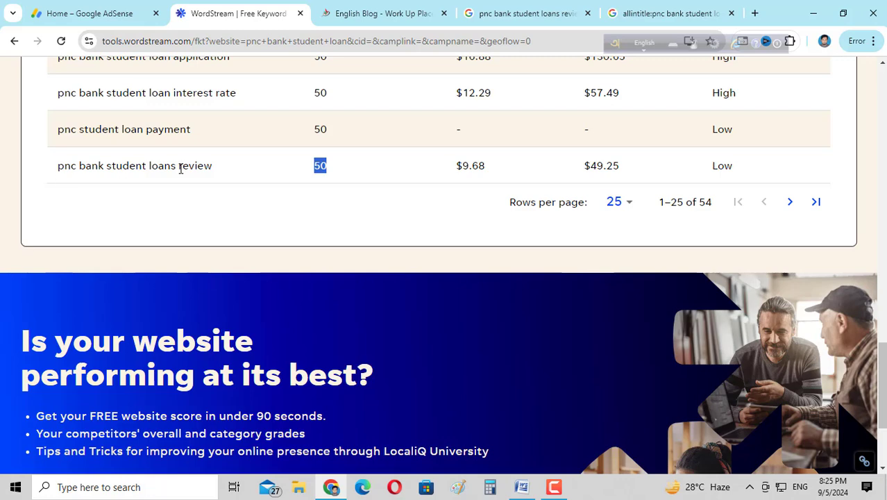
left_click_drag(325, 171, 309, 170)
scroll(296, 166, "up", 2)
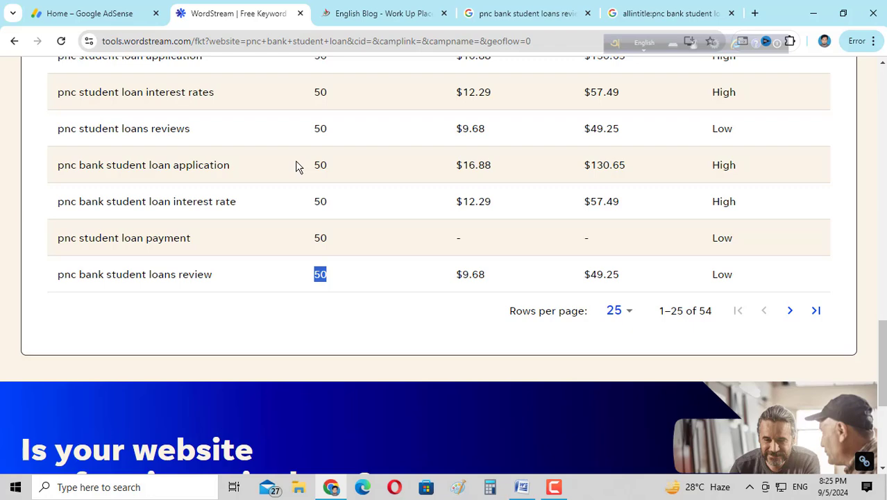
scroll(295, 167, "up", 4)
scroll(296, 166, "down", 4)
- Copy the keyword "pnc bank student loans review" and paste it into the blank Word document
left_click_drag(222, 275, 61, 273)
right_click(77, 274)
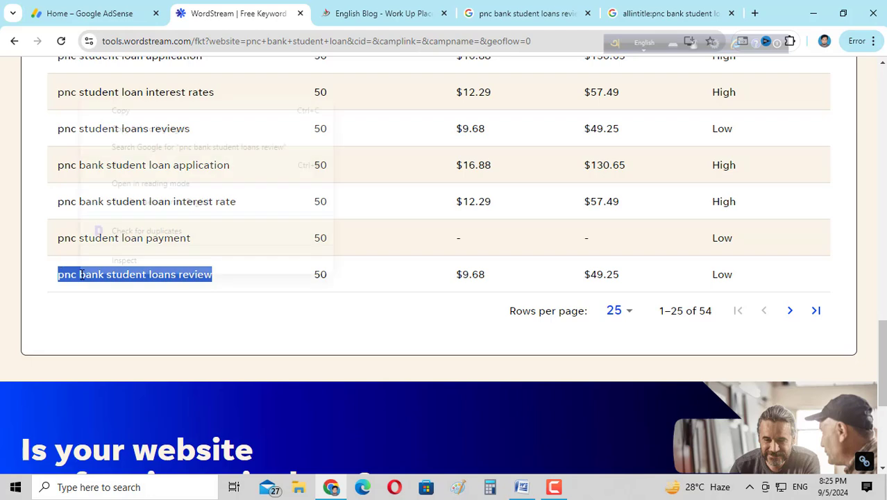
left_click(127, 114)
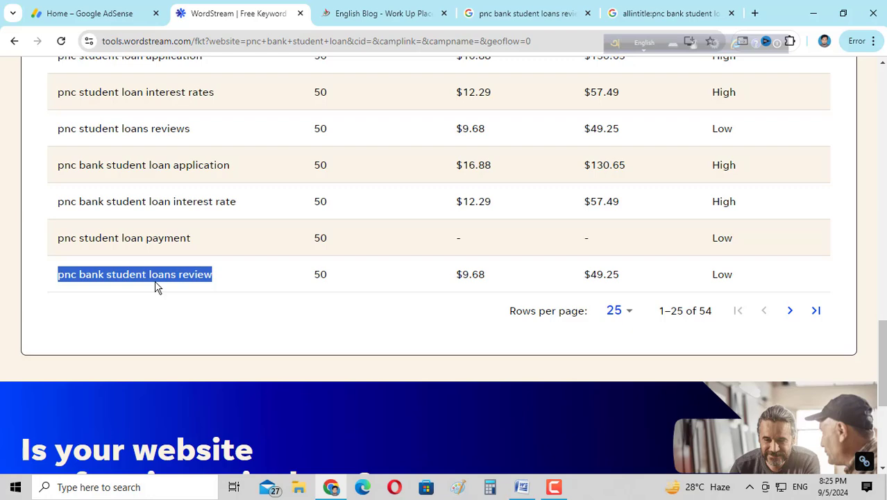
scroll(157, 288, "up", 3)
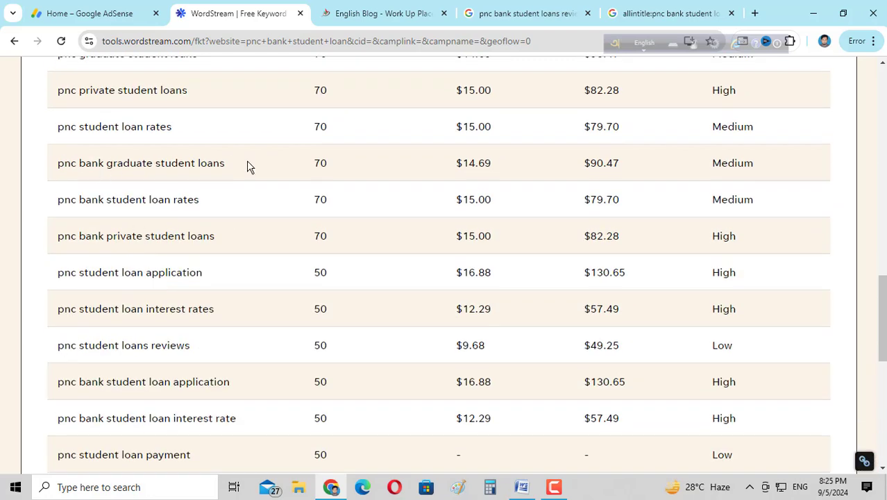
scroll(126, 192, "down", 3)
scroll(126, 192, "down", 1)
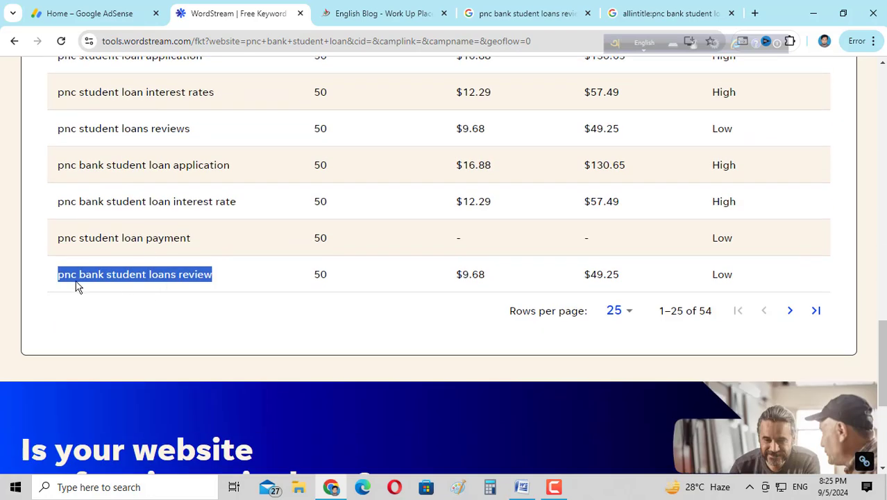
right_click(172, 274)
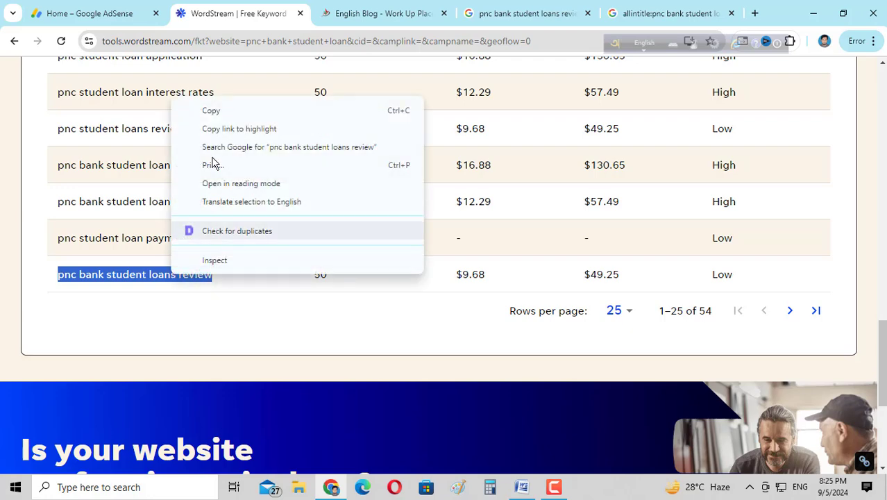
left_click(215, 113)
left_click(521, 486)
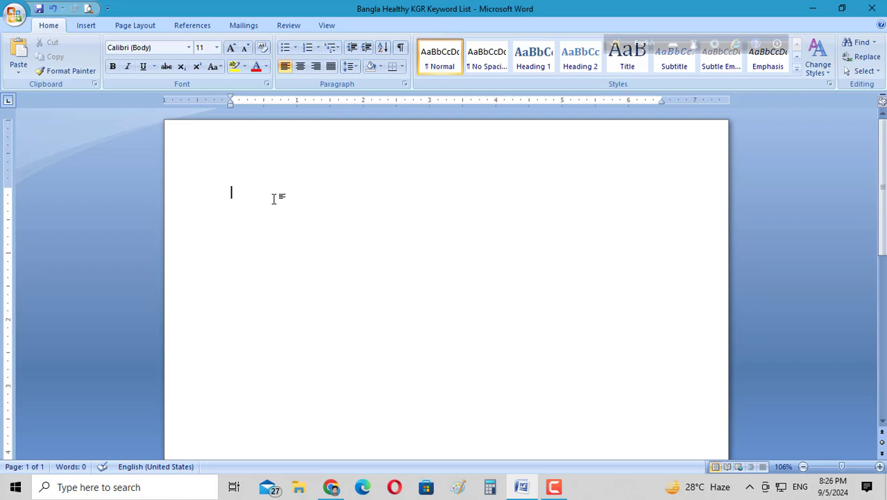
key("ctrl+v")
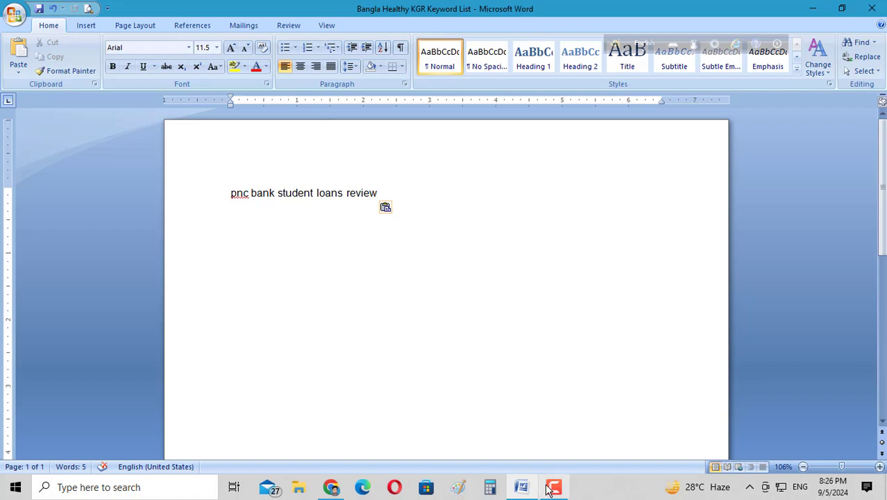
- Add "pnc student loan payment", "pnc bank student loan interest rate" and "pnc bank student loan application" from WordStream to the Word keyword list
left_click(330, 487)
left_click(123, 237)
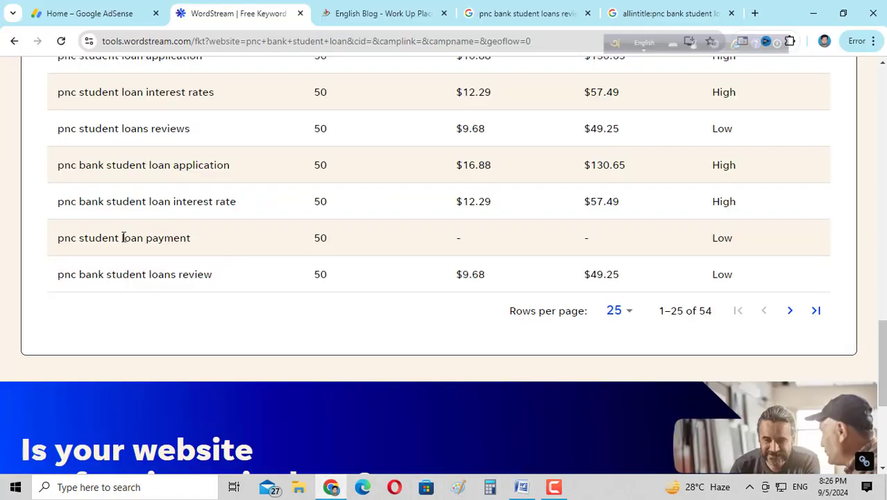
left_click_drag(191, 237, 61, 237)
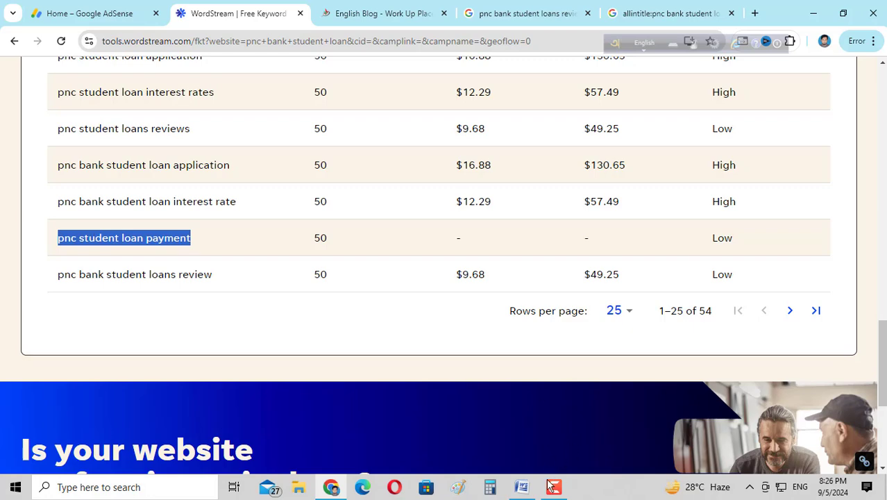
left_click(521, 486)
- Format the first line, "pnc bank student loans review", as bold with yellow highlighting
left_click(201, 193)
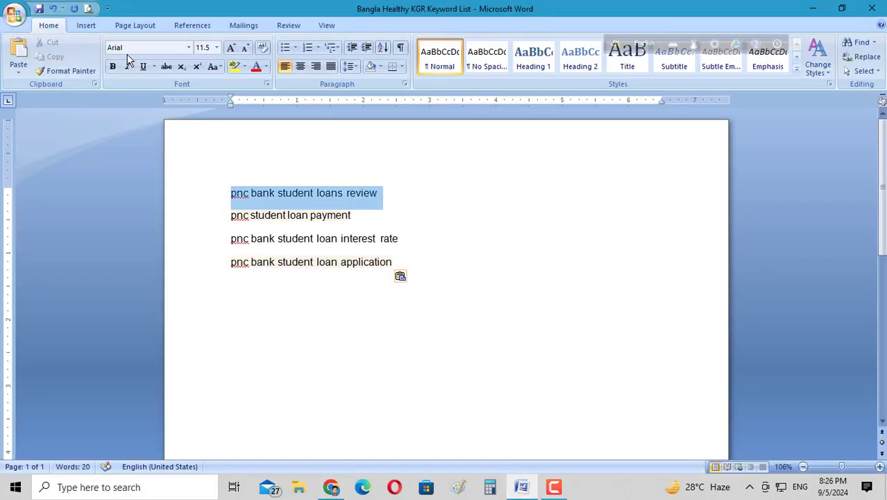
left_click(113, 65)
left_click(235, 66)
left_click(278, 215)
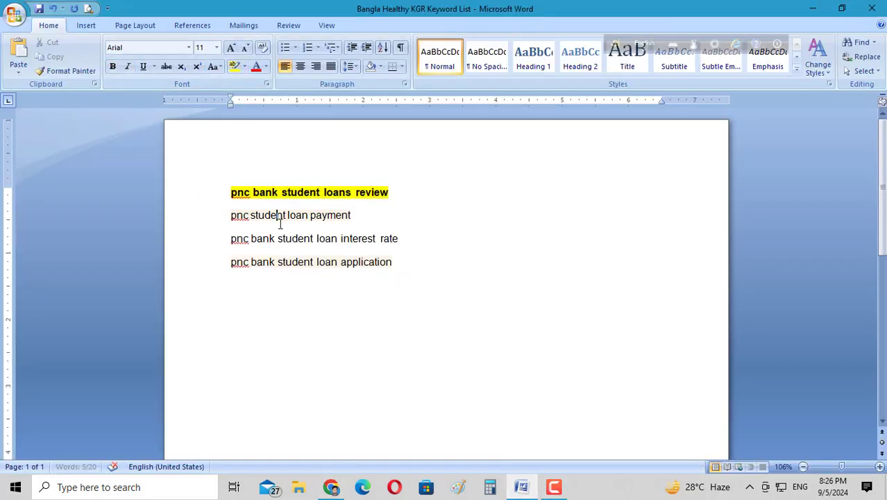
left_click(221, 217)
left_click(458, 222)
- Copy the highlighted keyword "pnc bank student loans review" from the Word list and search Google for it in the browser
left_click_drag(390, 192, 235, 192)
right_click(263, 192)
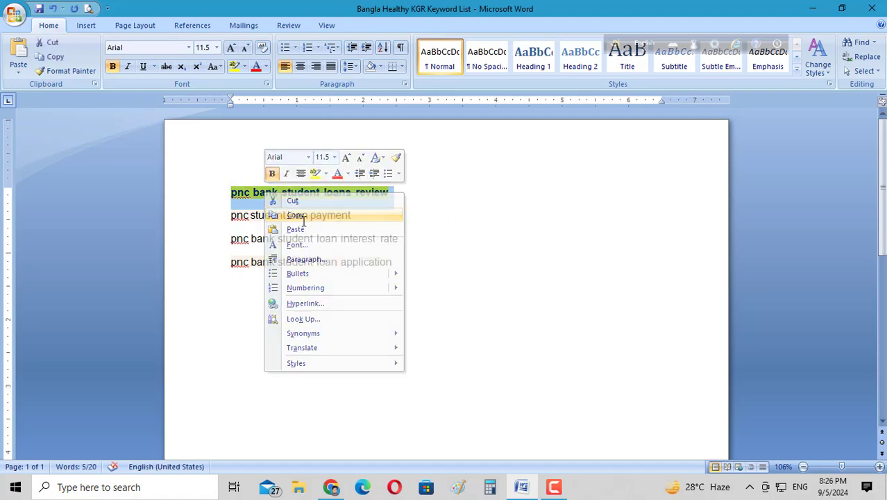
left_click(296, 215)
left_click(332, 486)
left_click(658, 20)
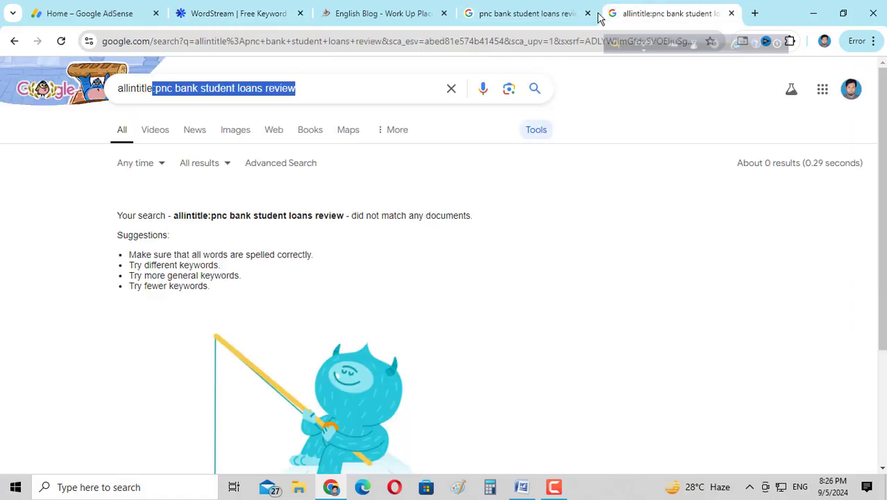
left_click(240, 41)
key("ctrl+v")
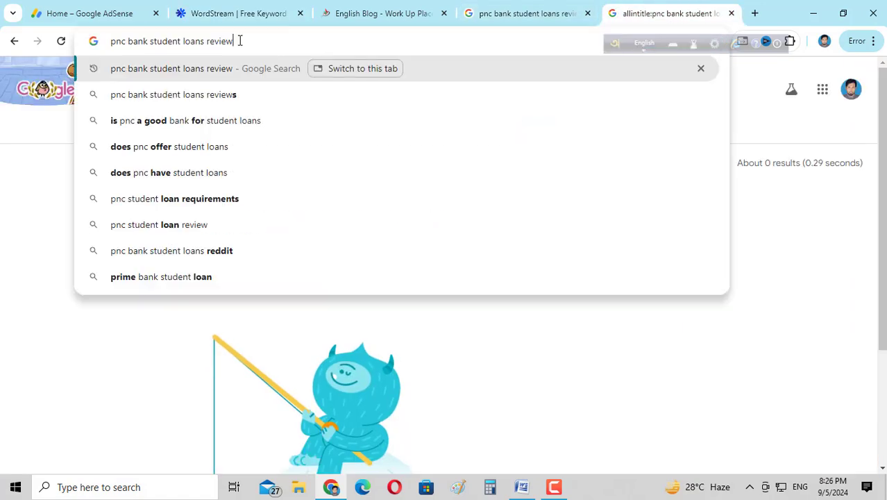
key("Return")
- Copy all the "People also search for" suggestions from the Google results and paste them below the last keyword in the Word list
scroll(311, 199, "down", 15)
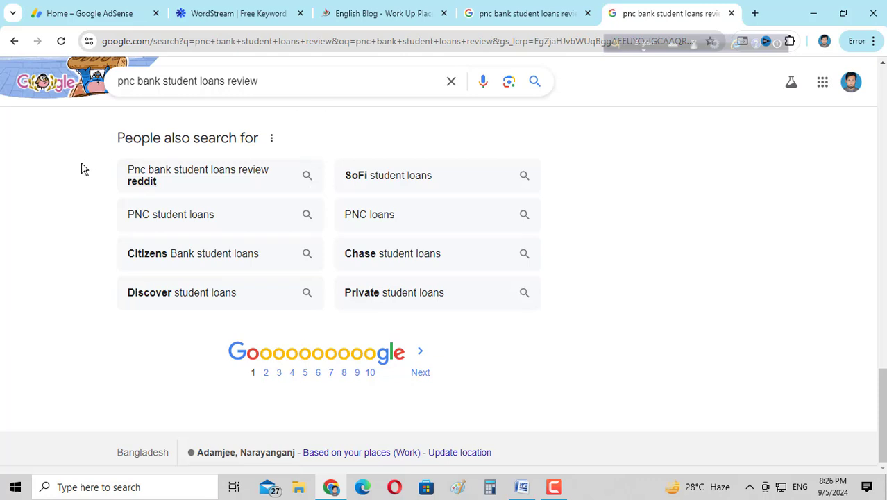
left_click_drag(83, 168, 437, 290)
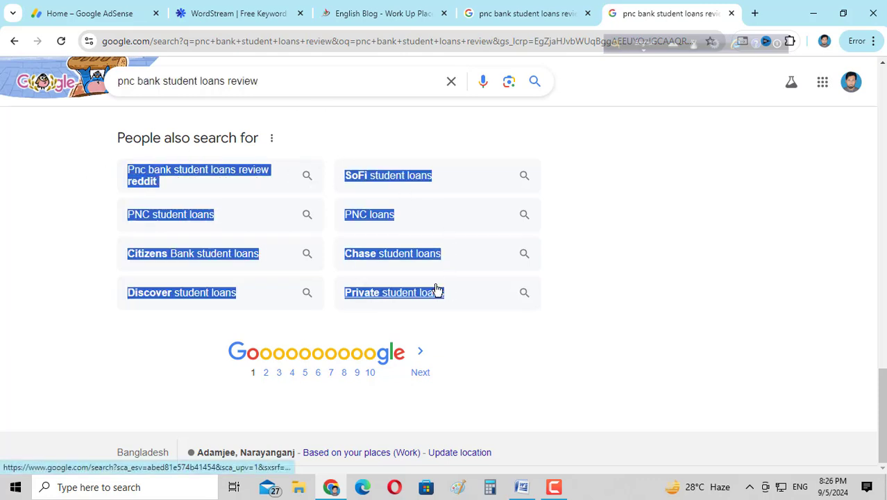
right_click(363, 260)
left_click(420, 150)
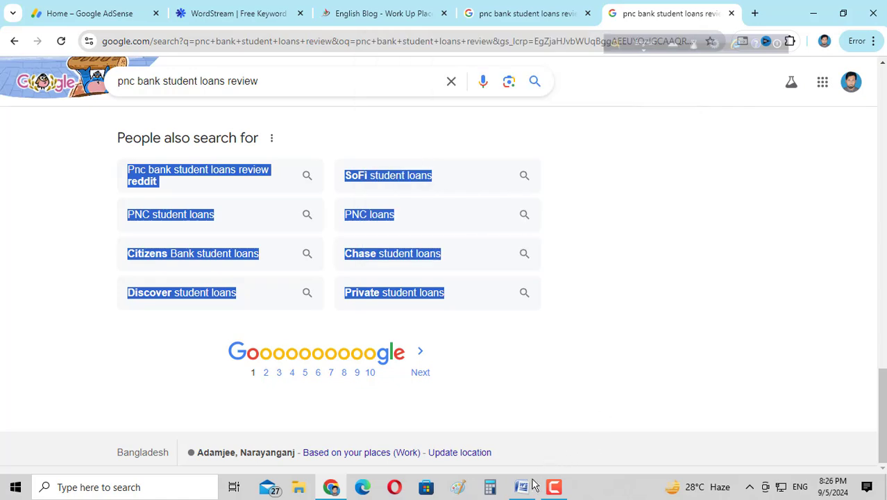
key("alt+Tab")
left_click(430, 273)
key("Return")
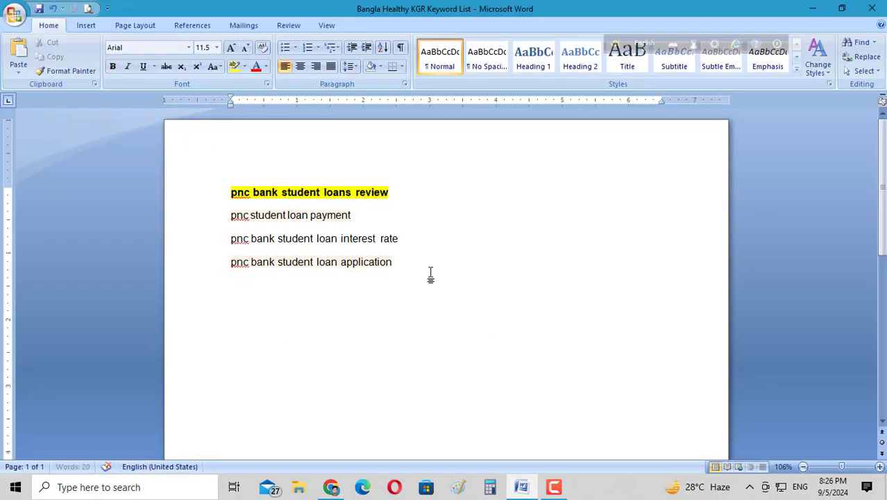
key("ctrl+v")
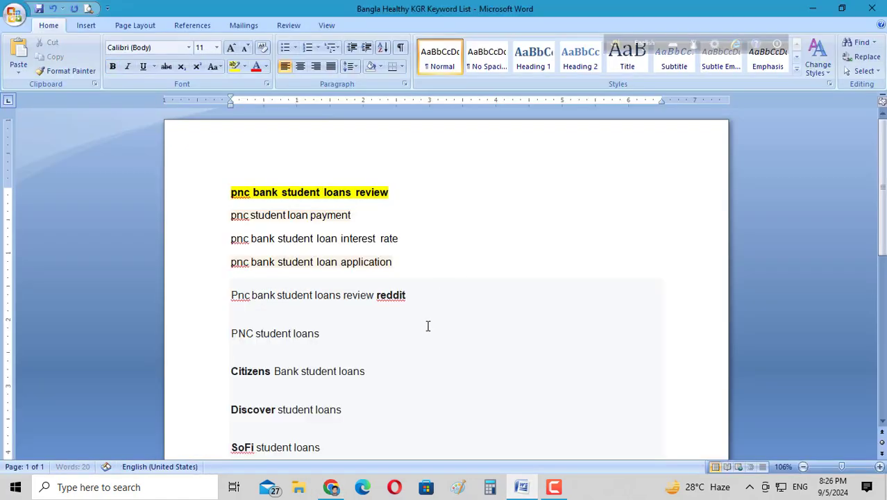
- Convert the pasted Google suggestions to plain text by keeping text only
scroll(424, 324, "down", 5)
scroll(477, 335, "down", 3)
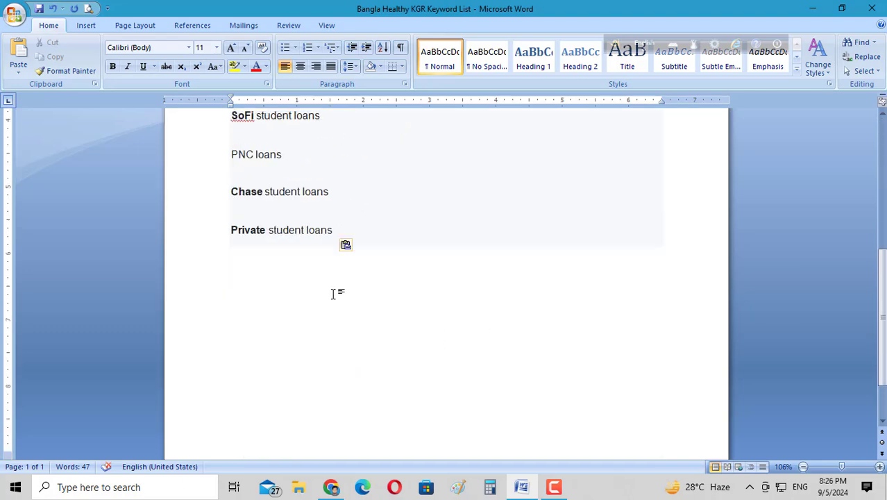
left_click(347, 245)
left_click(399, 283)
scroll(408, 266, "up", 5)
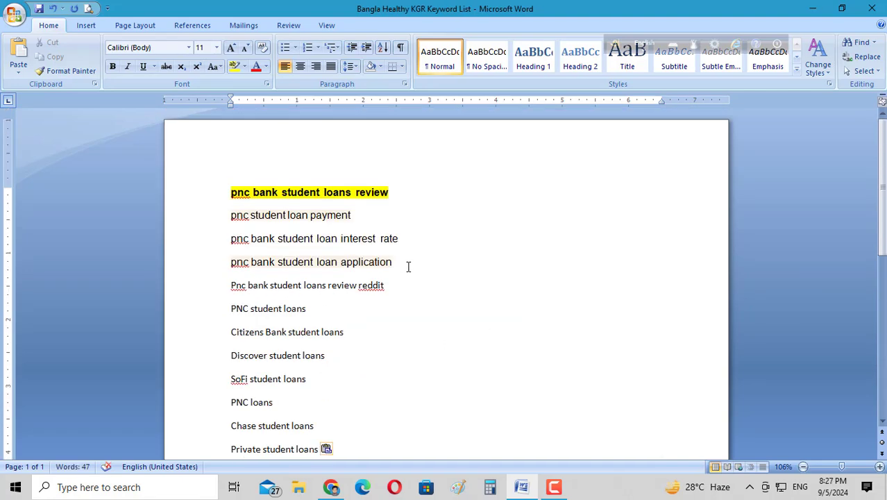
- Compare the highlighted main keyword with the related keywords below it in the Word list, including "pnc student loan payment" and "PNC loans"
left_click(331, 487)
left_click(282, 82)
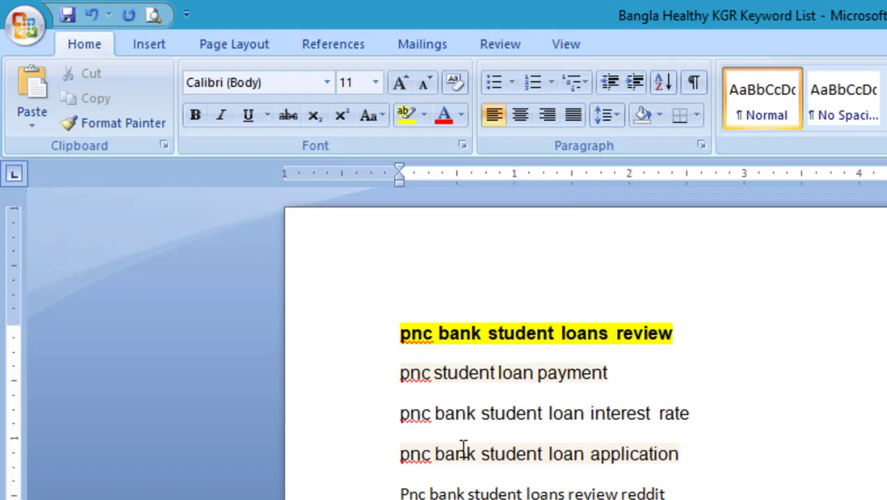
scroll(462, 450, "down", 3)
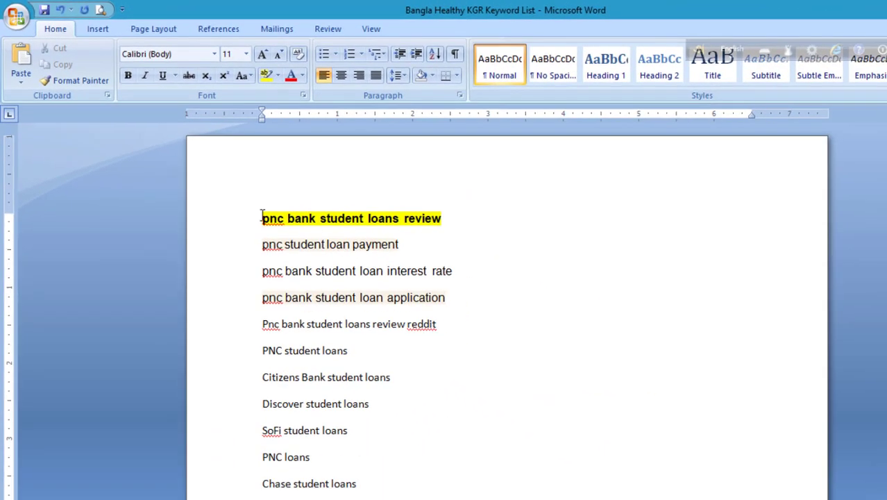
left_click_drag(262, 216, 466, 210)
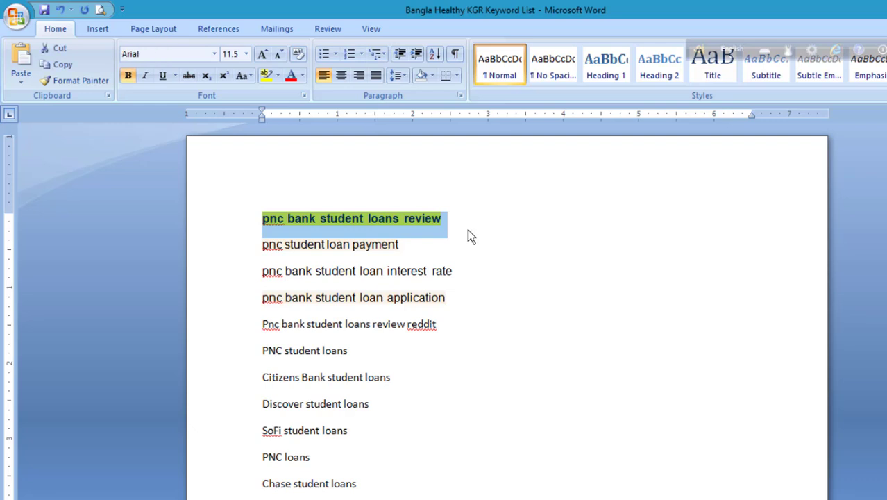
left_click_drag(258, 245, 416, 253)
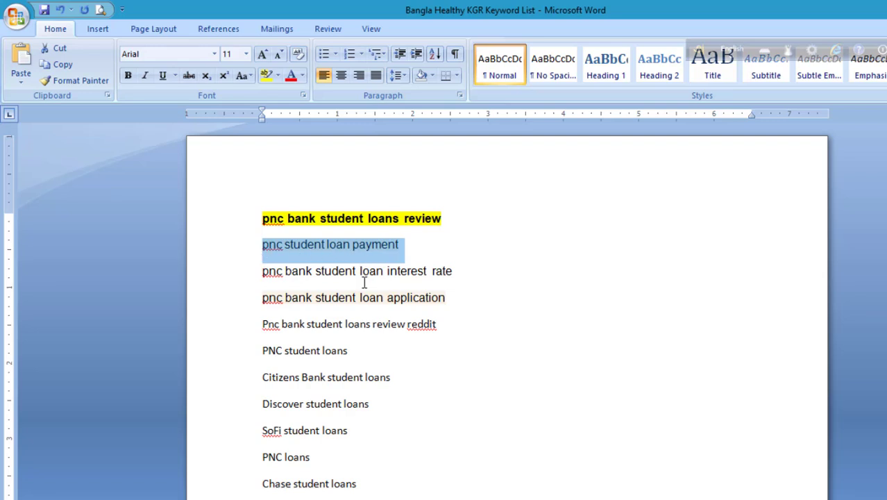
left_click_drag(261, 220, 444, 220)
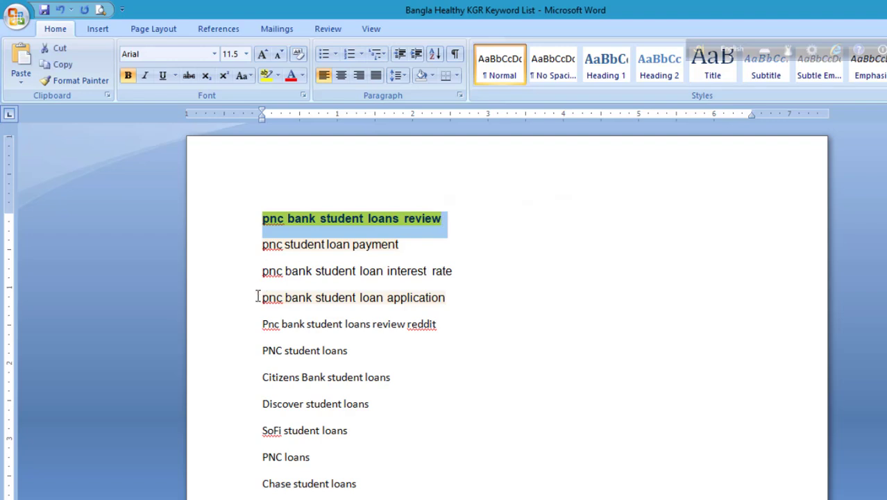
scroll(325, 303, "down", 3)
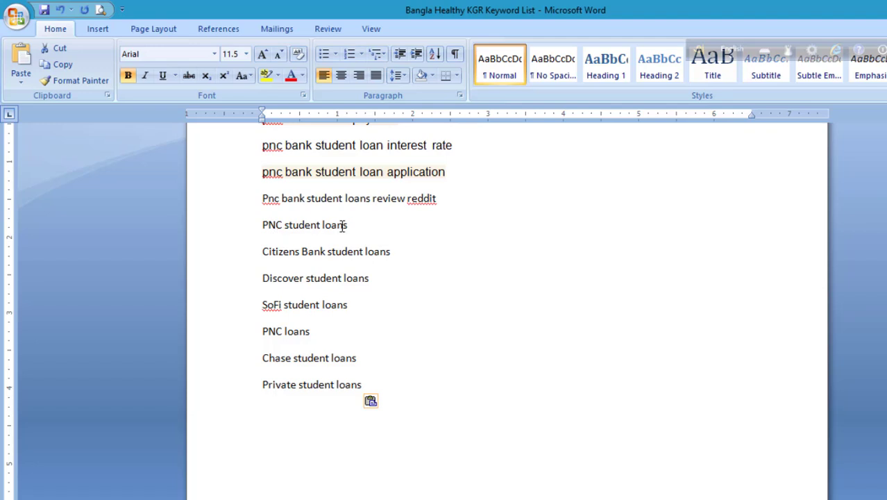
scroll(407, 231, "up", 3)
left_click(300, 220)
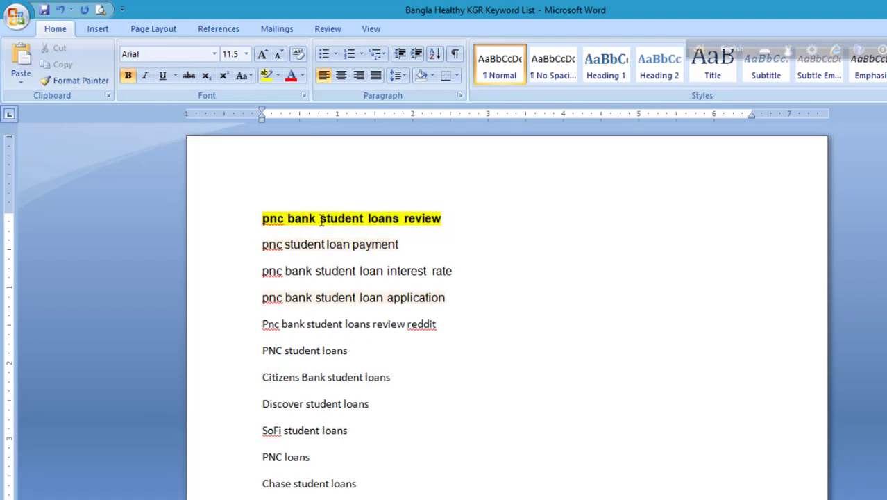
left_click_drag(363, 220, 241, 215)
scroll(380, 271, "down", 3)
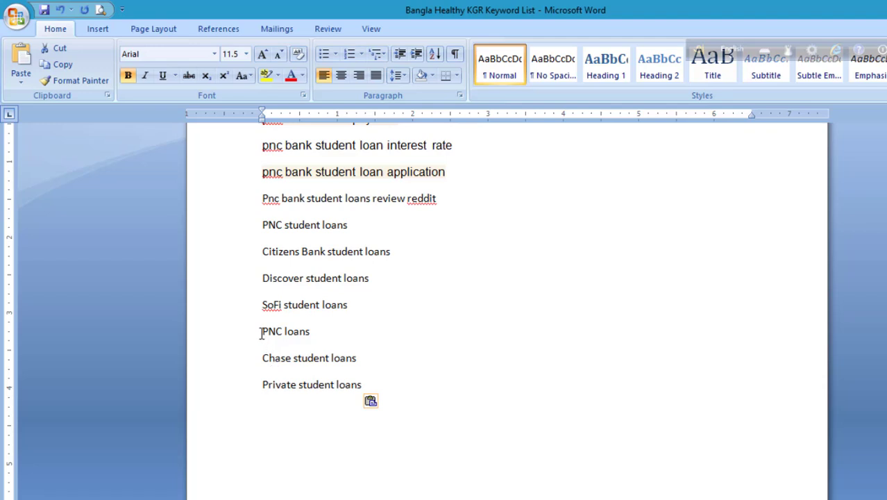
left_click_drag(262, 331, 315, 331)
scroll(283, 320, "up", 2)
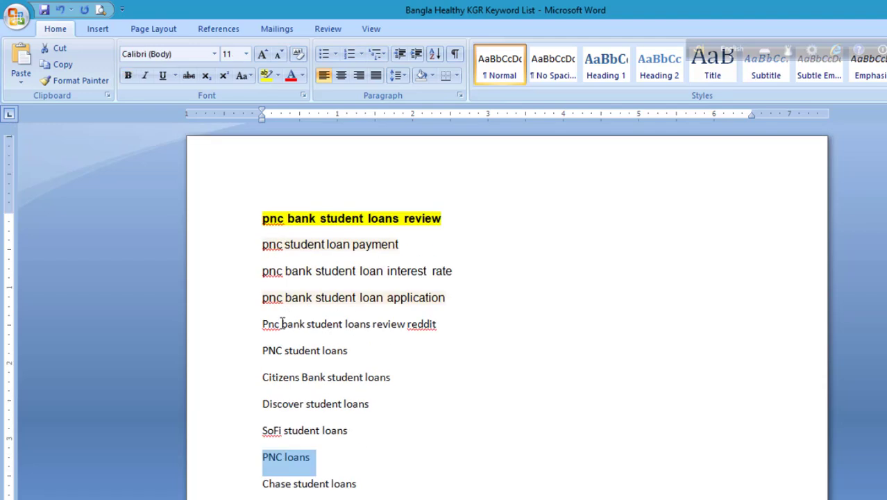
- Go through the first five keywords in Word one by one, from "pnc bank student loans review" to "Pnc bank student loans review reddit"
scroll(284, 313, "down", 1)
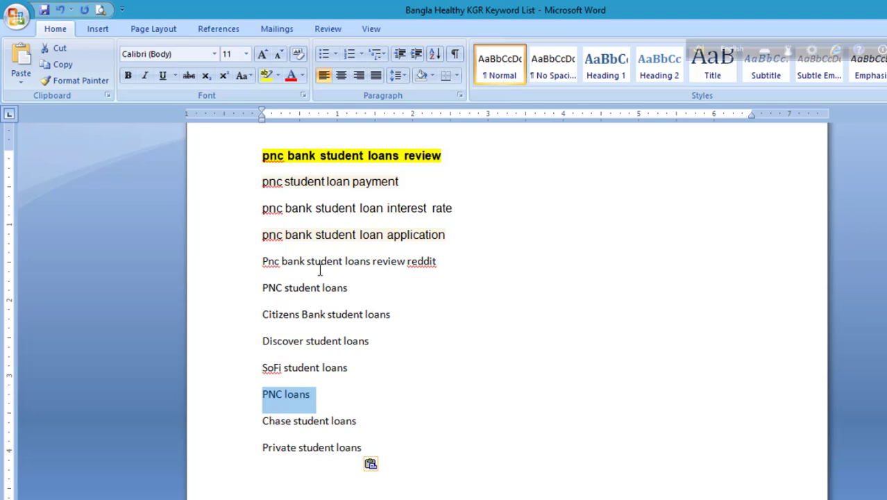
left_click(263, 157)
left_click_drag(263, 158, 424, 157)
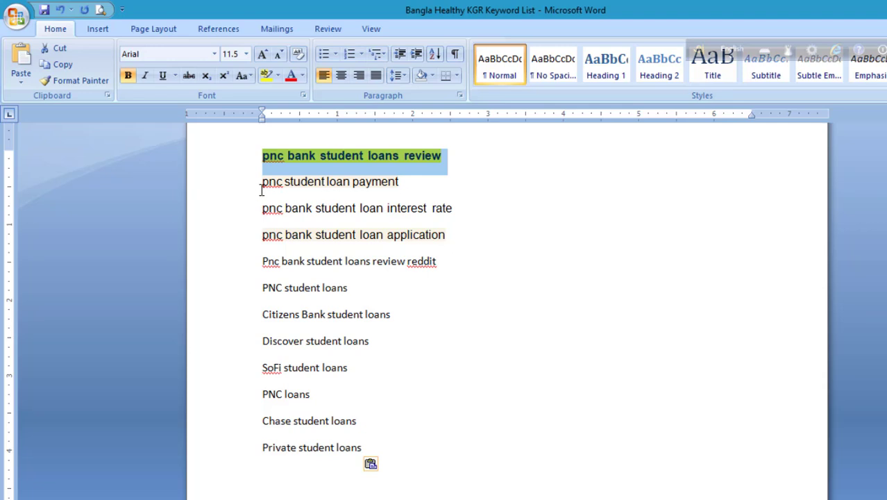
left_click_drag(263, 186, 405, 185)
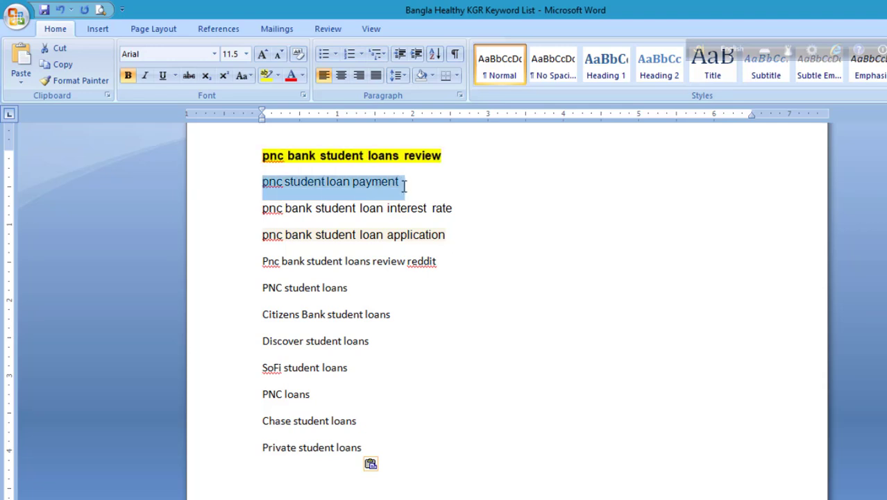
left_click_drag(261, 208, 450, 212)
left_click_drag(265, 234, 429, 236)
left_click_drag(258, 261, 469, 276)
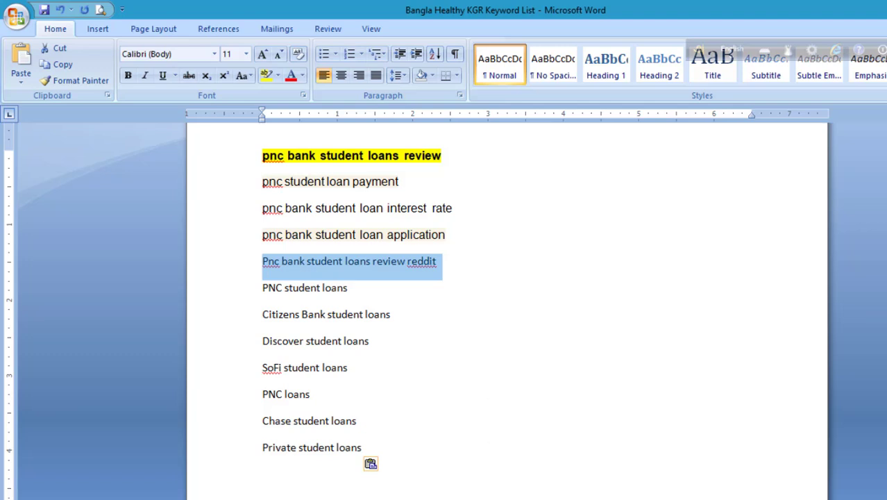
- Examine Google's "People also ask" questions, expand "Is PNC a good bank for students?", and compare them with the Word keyword list
key("alt+Tab")
left_click(762, 146)
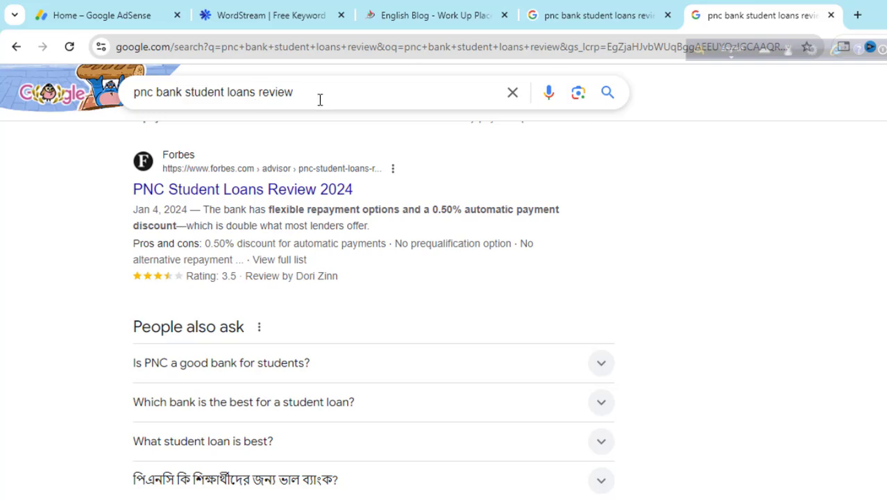
scroll(329, 139, "down", 2)
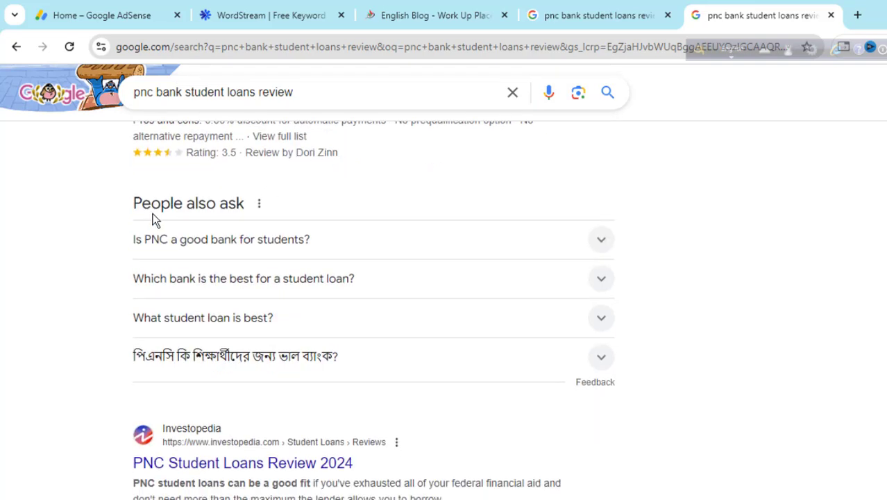
left_click_drag(125, 237, 339, 331)
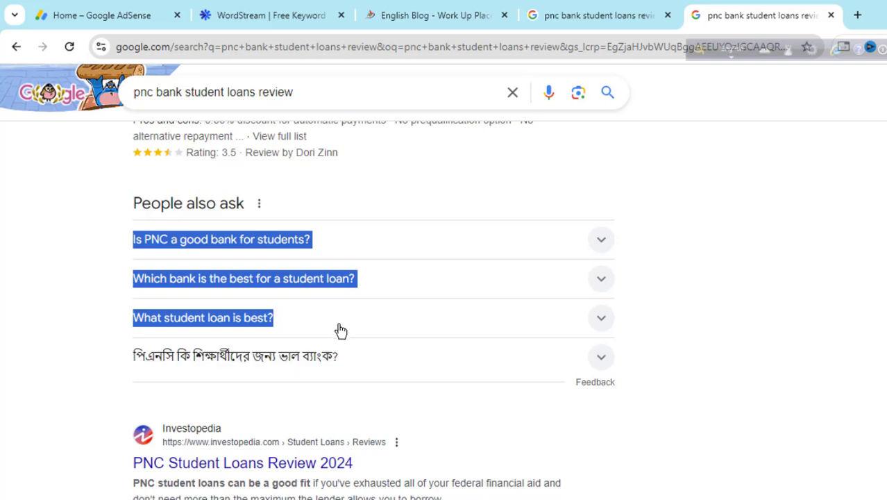
right_click(216, 243)
left_click(258, 254)
left_click(594, 240)
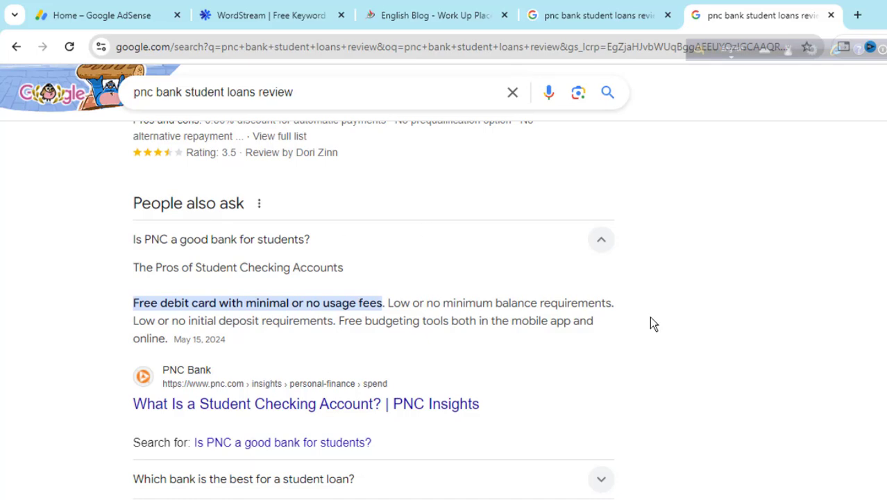
left_click(639, 499)
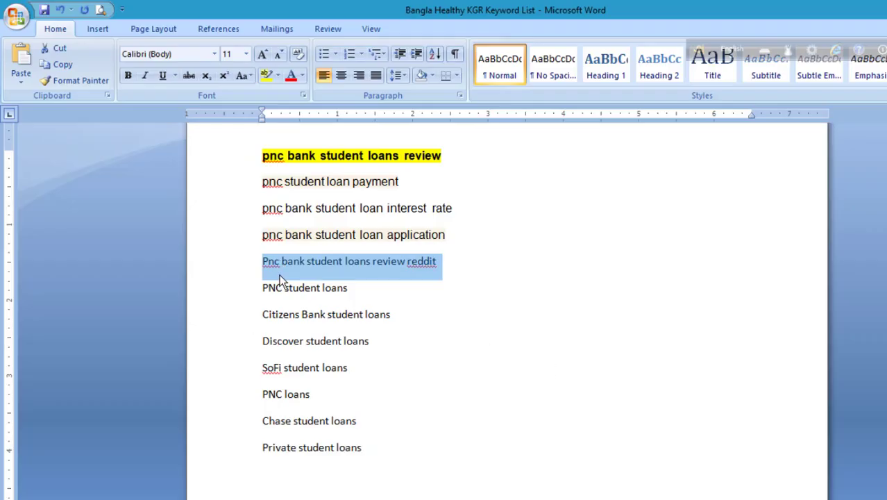
left_click(320, 313)
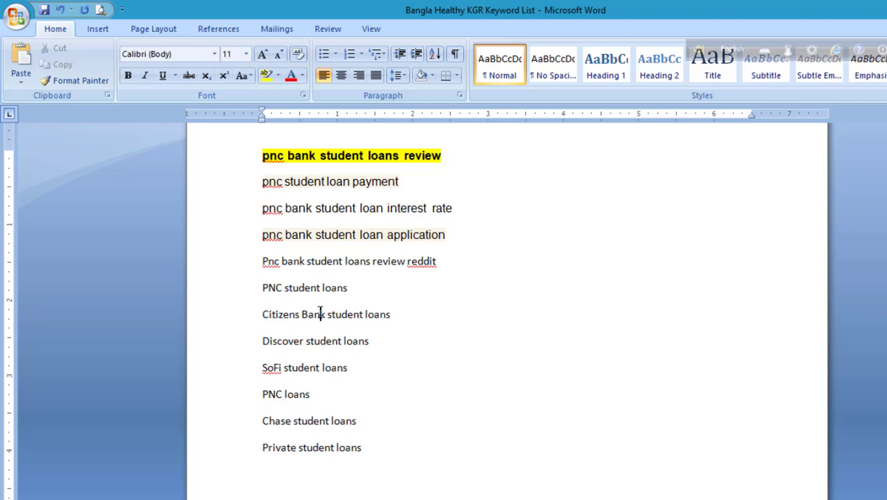
- Open the English Blog article "Bank of America SBA Loan Requirements" in the browser and examine its headings and section structure
left_click(610, 499)
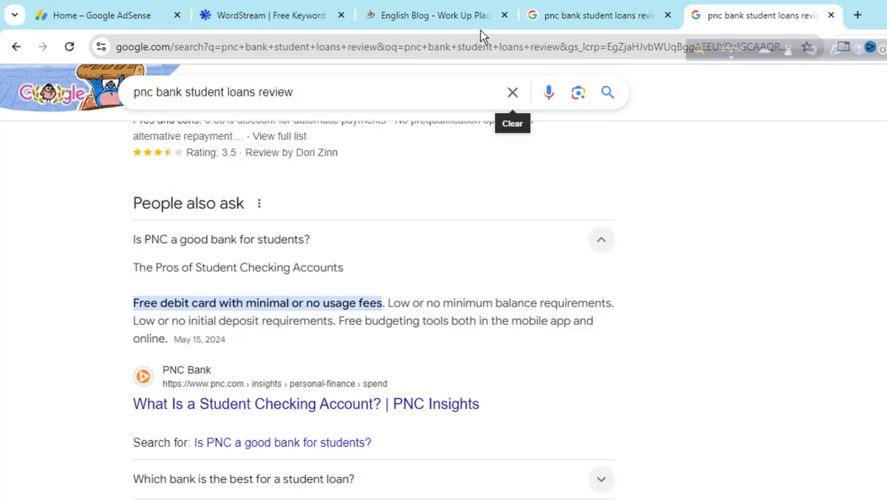
left_click(439, 28)
left_click(203, 112)
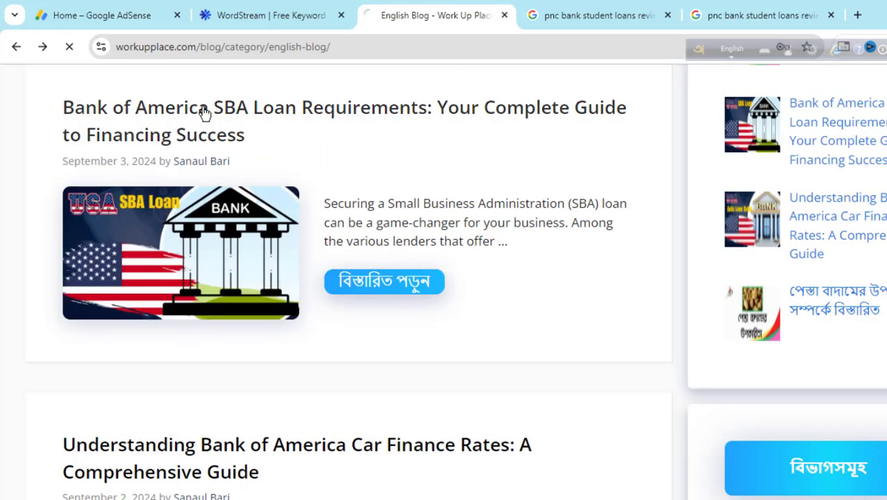
scroll(304, 214, "down", 5)
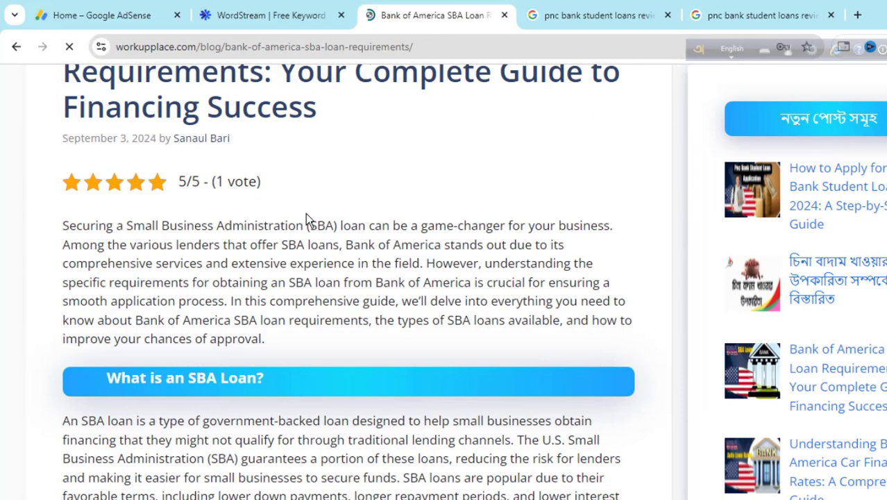
scroll(308, 210, "down", 5)
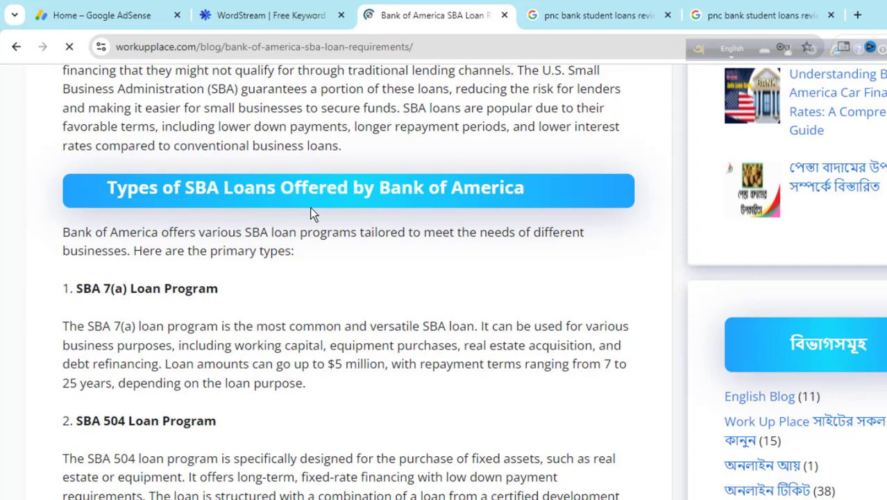
scroll(310, 209, "down", 5)
scroll(310, 211, "down", 3)
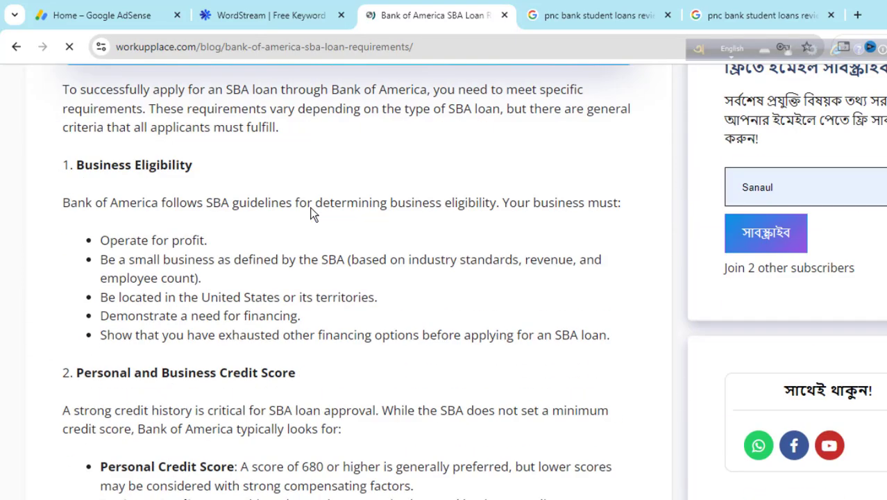
scroll(310, 211, "down", 5)
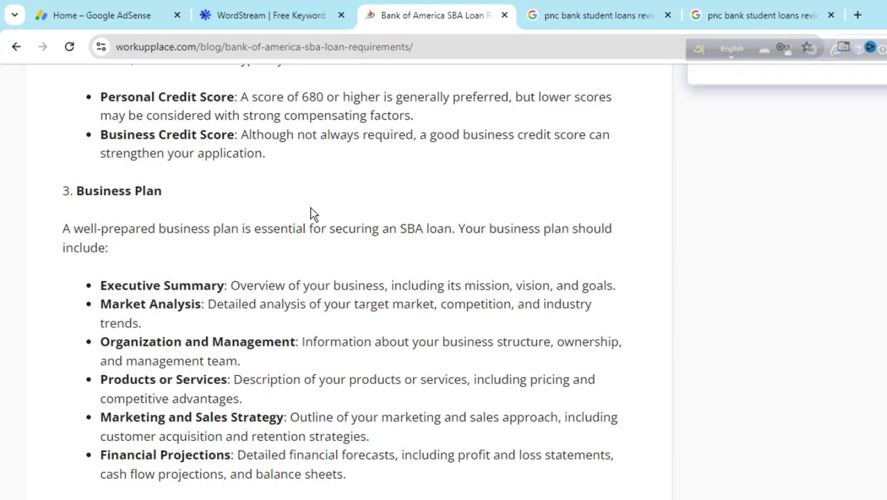
- Examine how the article covers its numbered SBA requirements and its SBA loans, startup business loans and business auto loan requirements sections
scroll(310, 211, "down", 5)
scroll(311, 198, "down", 5)
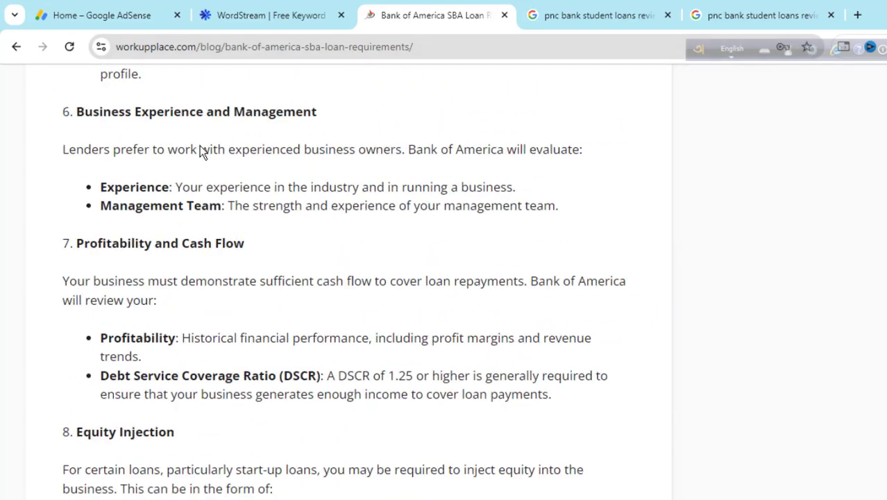
scroll(241, 238, "down", 7)
scroll(241, 238, "down", 10)
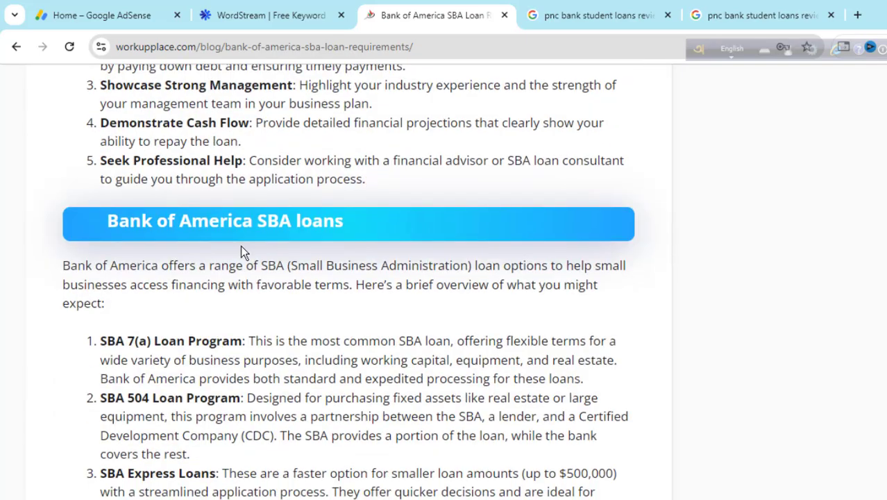
scroll(239, 248, "down", 10)
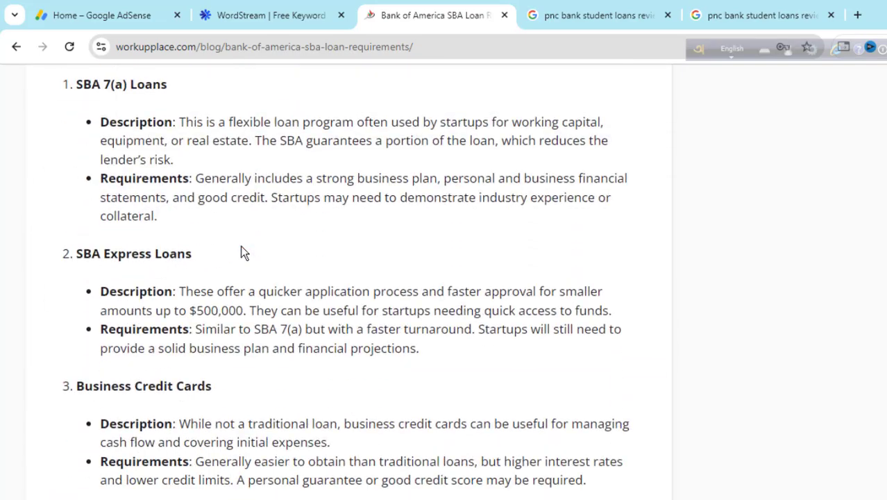
scroll(241, 251, "down", 7)
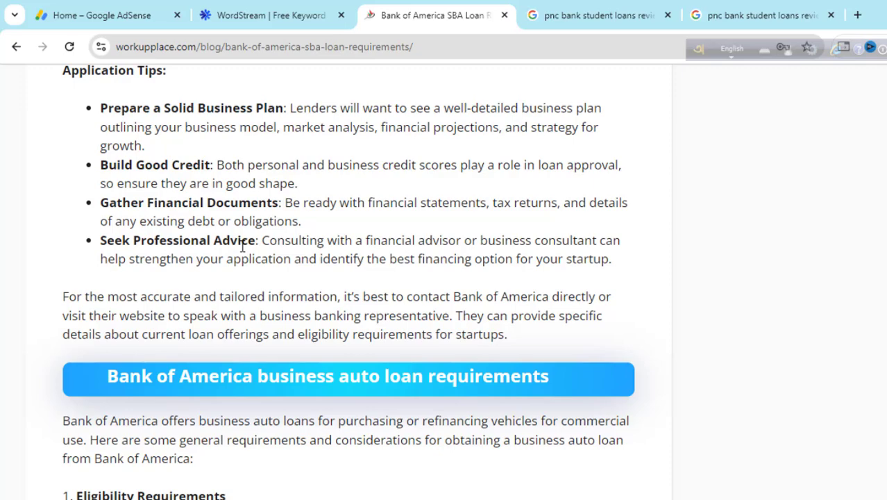
scroll(242, 247, "down", 5)
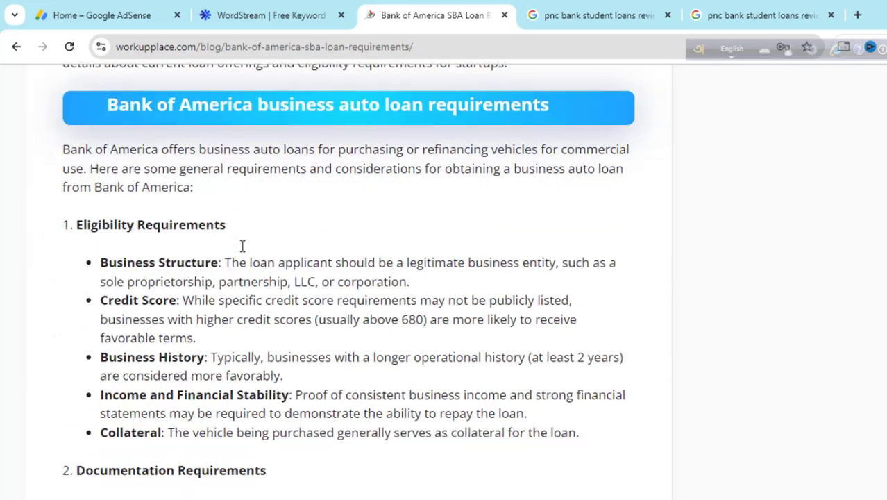
scroll(242, 251, "down", 5)
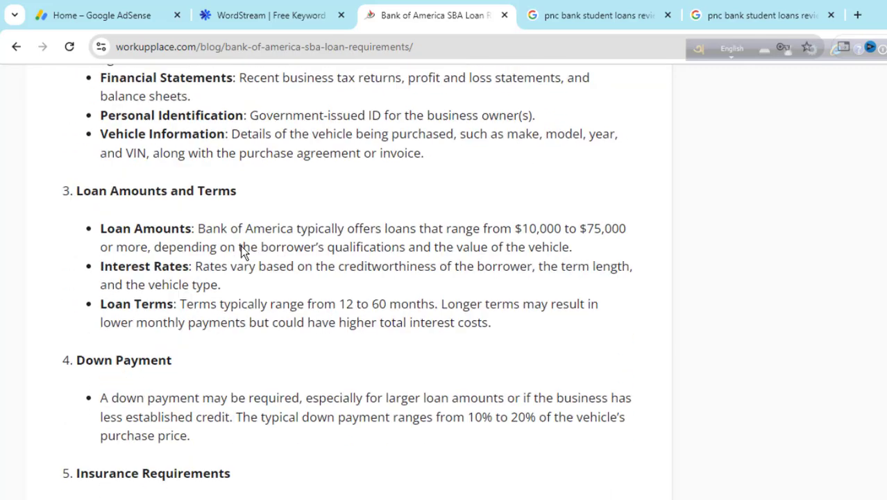
scroll(242, 251, "up", 15)
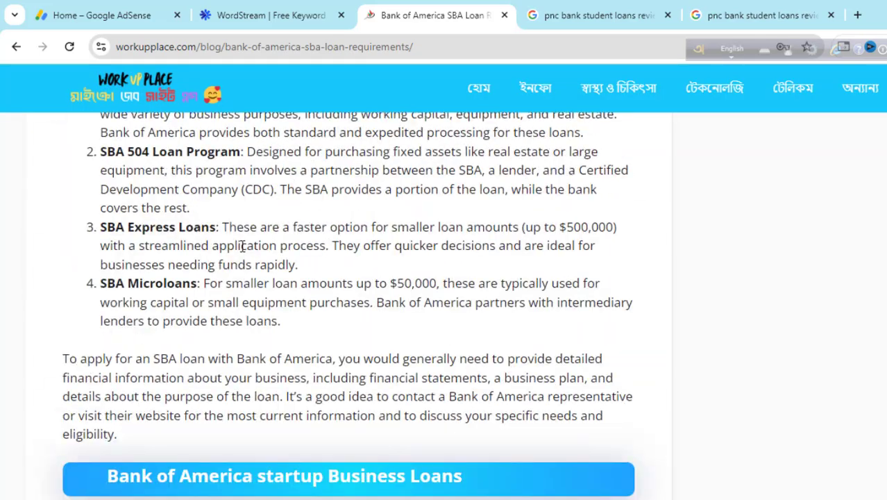
scroll(242, 247, "up", 10)
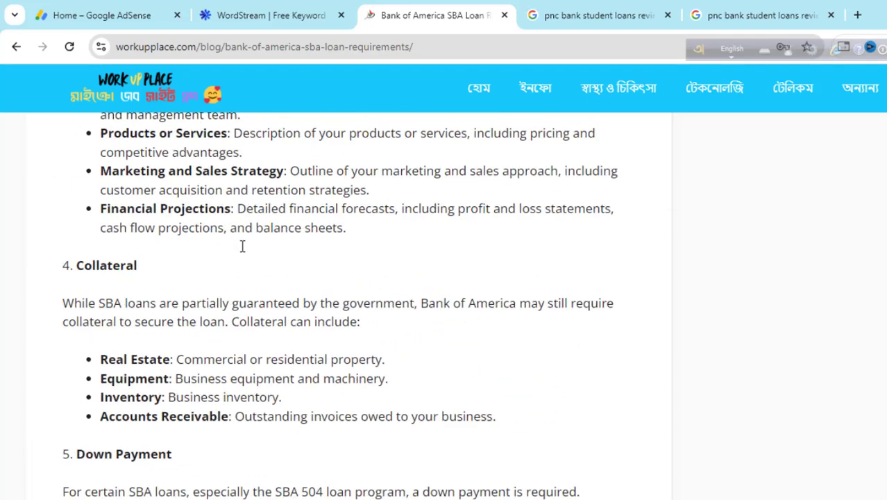
scroll(242, 247, "up", 9)
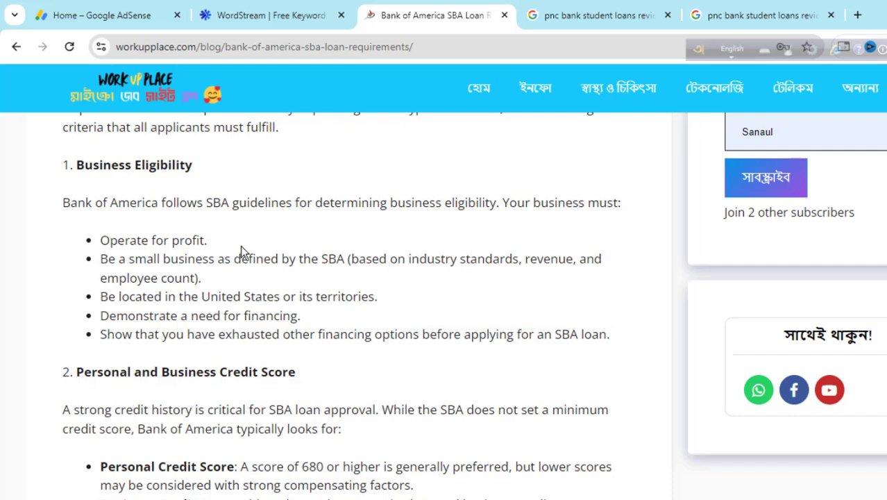
- Return to the WordStream results for "pnc bank student loan" and review the listed keywords with their bids and competition
left_click(268, 9)
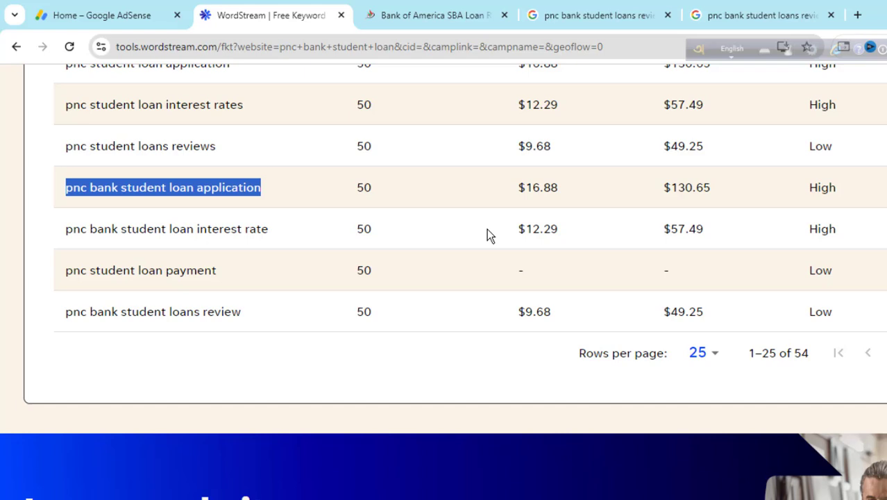
scroll(486, 228, "up", 2)
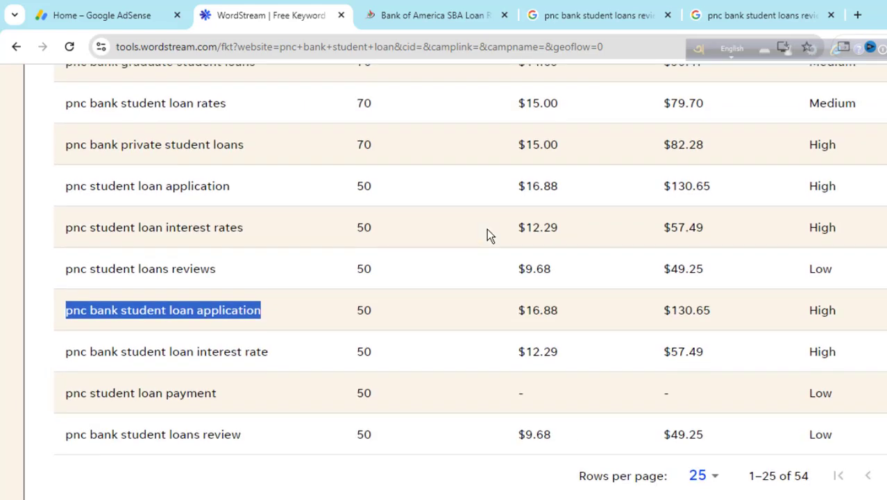